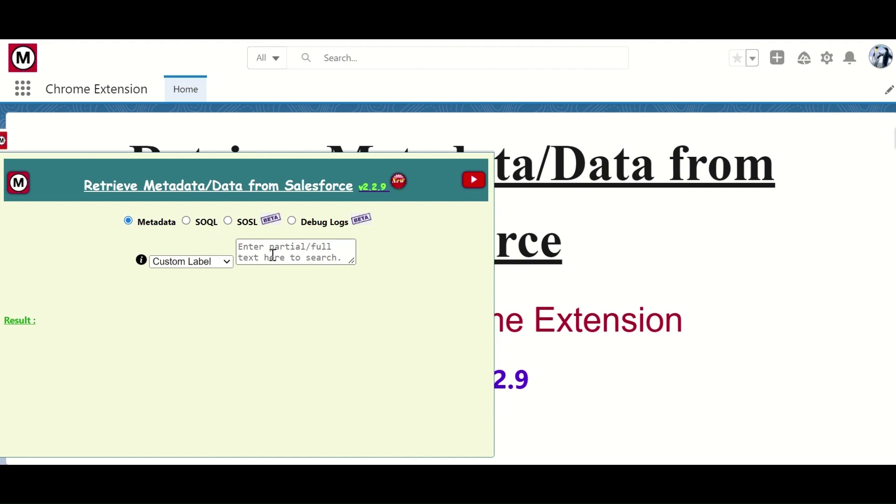
Open the Debug Logs analyzer on its own page and load the log file apex-07L0I0000130V3pUAE from the logs folder
{"action": "left_click", "coordinate": [314, 223]}
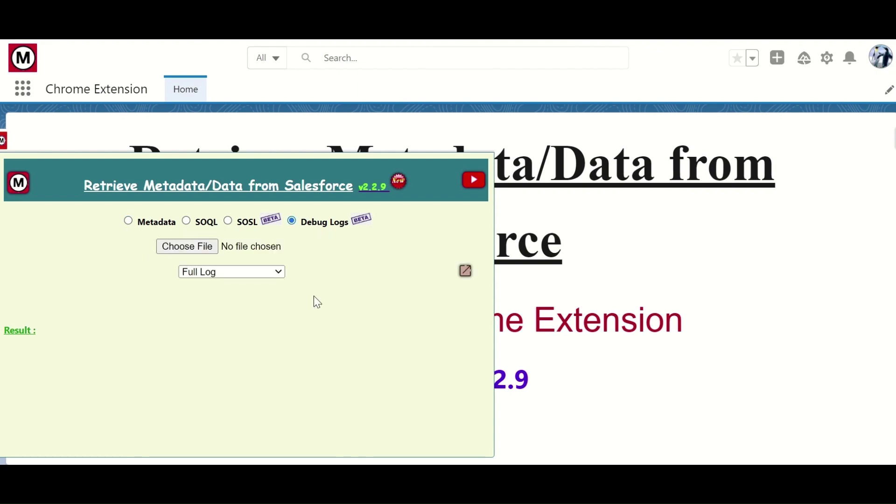
{"action": "left_click", "coordinate": [467, 279]}
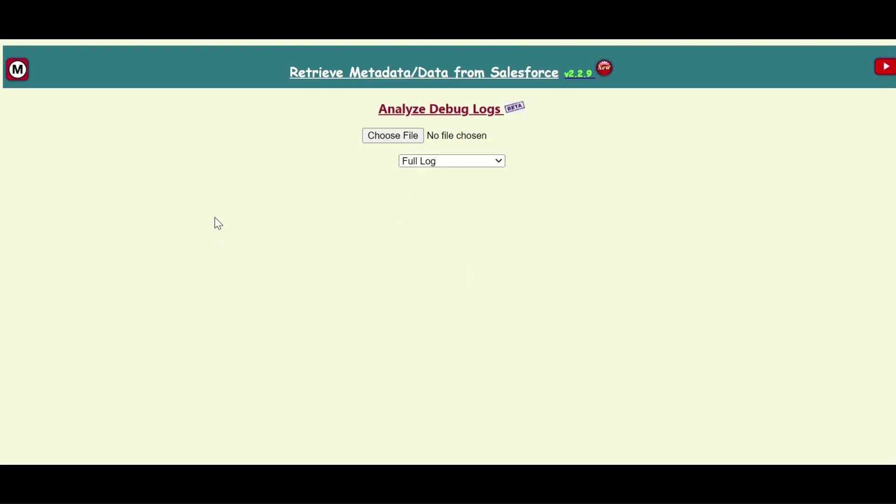
{"action": "left_click", "coordinate": [406, 134]}
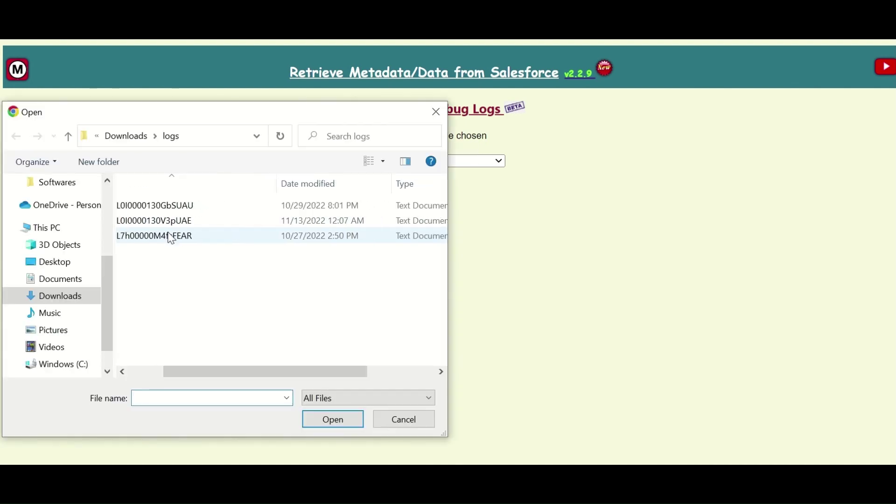
{"action": "left_click", "coordinate": [203, 225]}
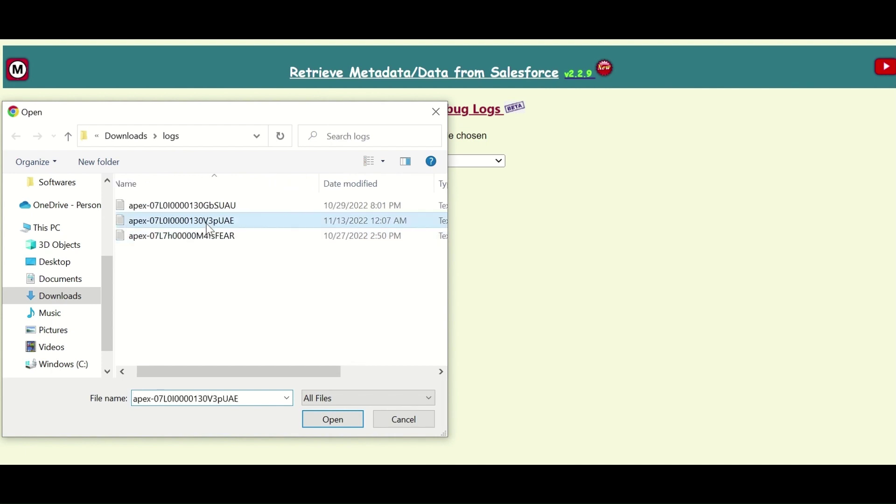
{"action": "left_click", "coordinate": [346, 422]}
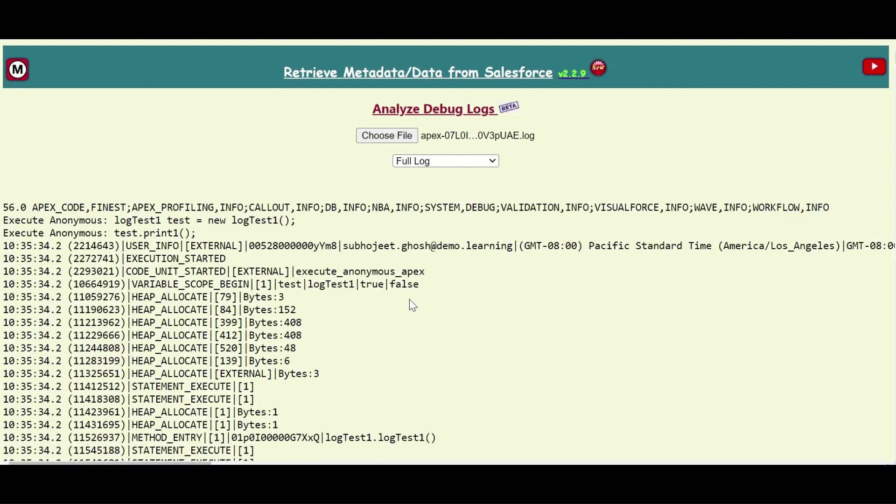
Switch the log view to Code Execution Flow and check the execution time format in the legend
{"action": "left_click", "coordinate": [474, 160]}
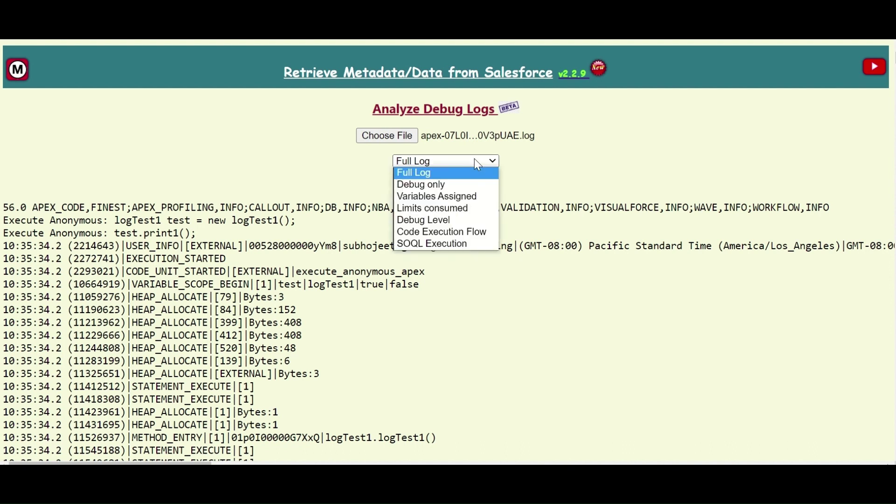
{"action": "left_click", "coordinate": [464, 232]}
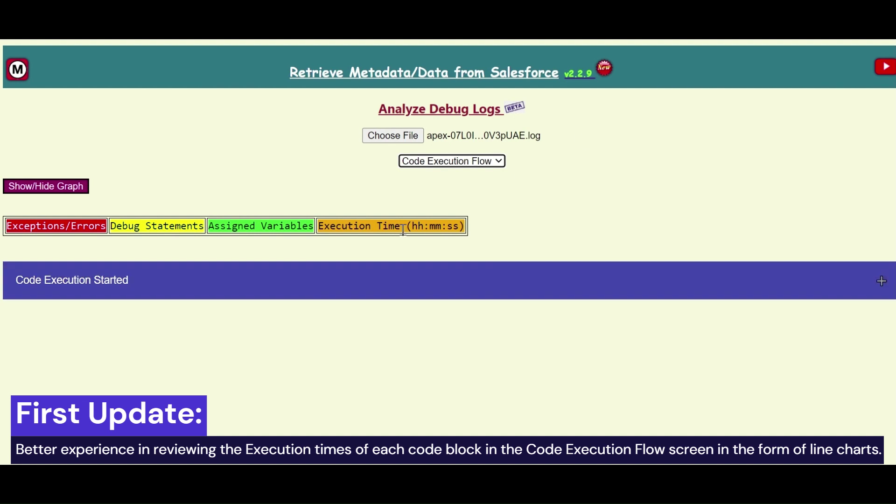
{"action": "left_click_drag", "start_coordinate": [412, 225], "coordinate": [459, 225]}
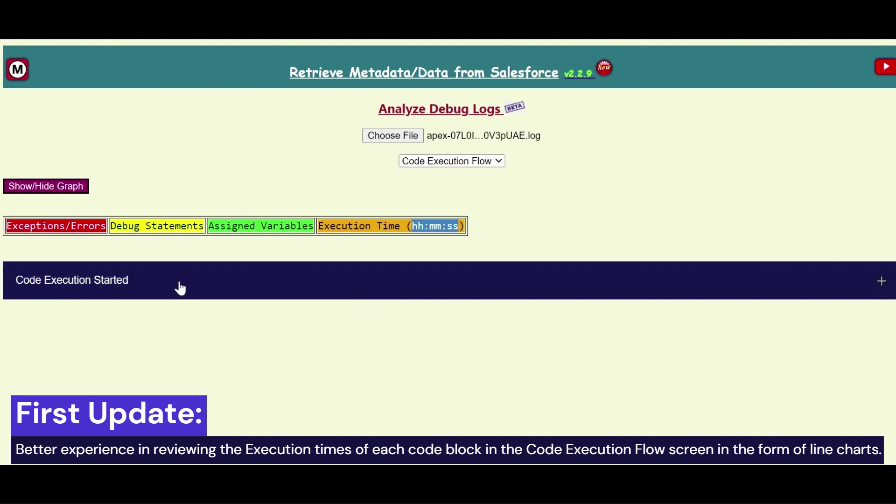
Expand the Code Execution Started block and examine its total execution time
{"action": "left_click", "coordinate": [167, 282]}
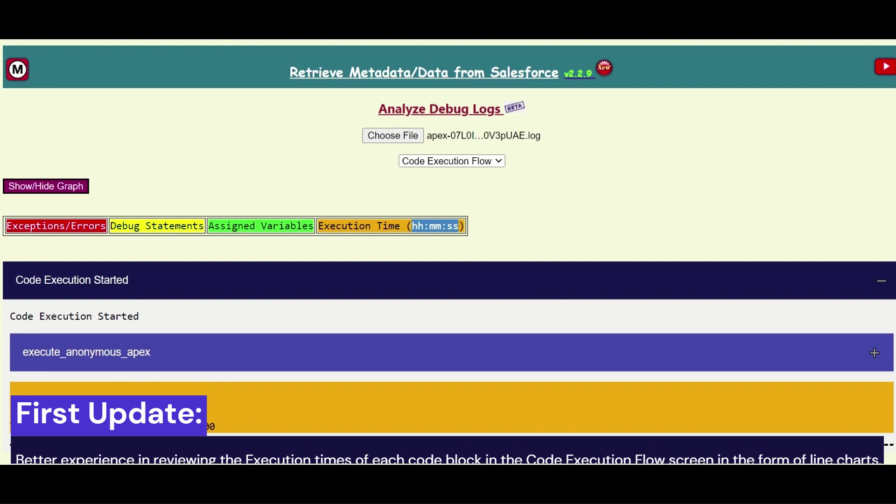
{"action": "left_click_drag", "start_coordinate": [10, 414], "coordinate": [84, 411]}
{"action": "left_click_drag", "start_coordinate": [10, 427], "coordinate": [135, 426]}
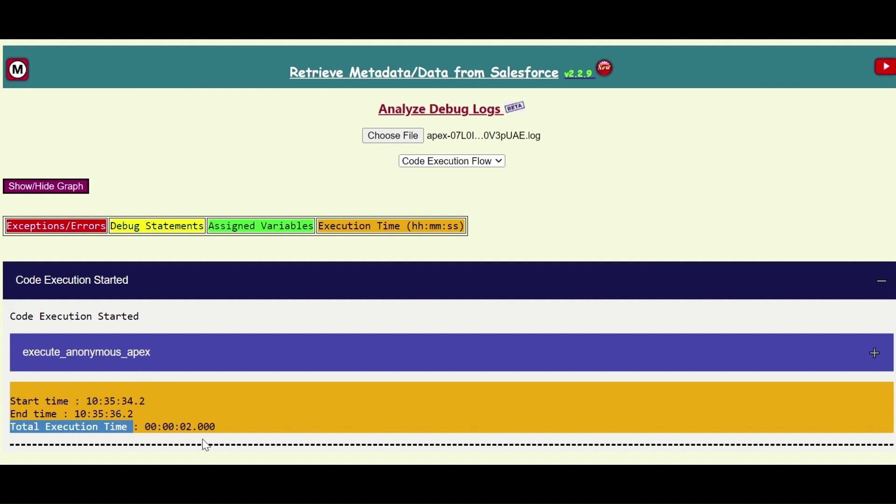
{"action": "left_click", "coordinate": [182, 427]}
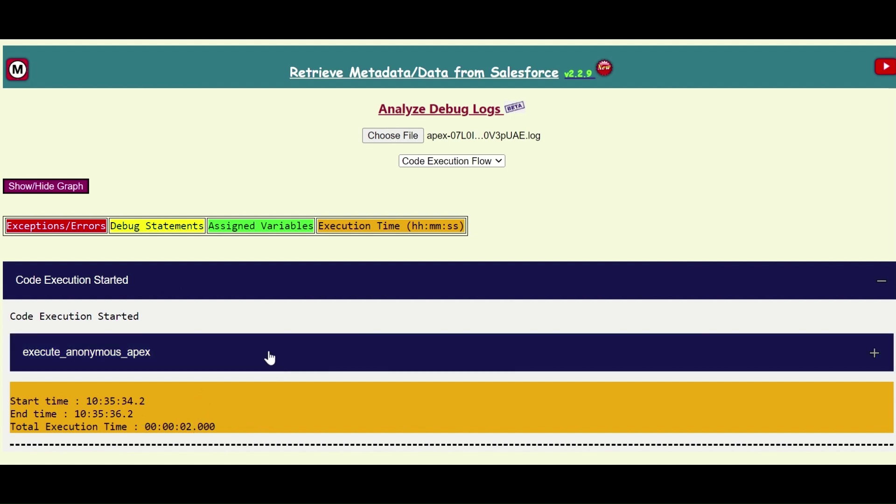
Expand the execute_anonymous_apex block and examine its execution time summary
{"action": "left_click", "coordinate": [264, 366]}
{"action": "scroll", "coordinate": [304, 379], "scroll_direction": "down", "scroll_amount": 3}
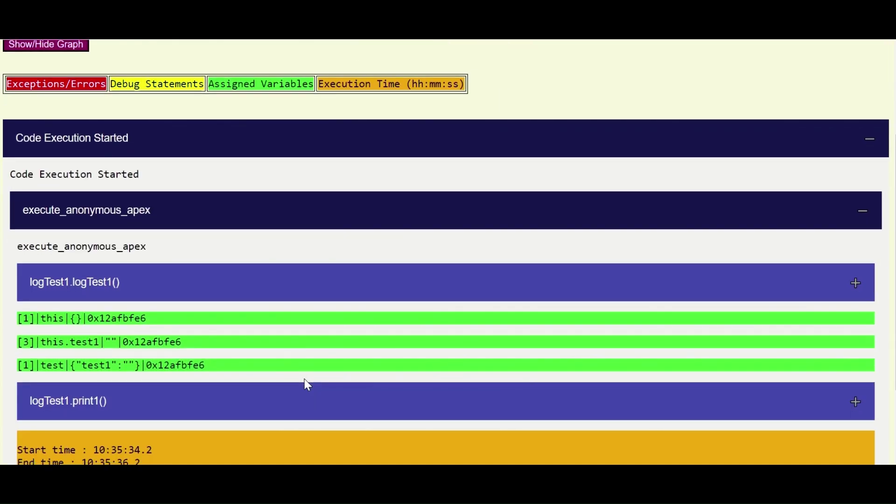
{"action": "scroll", "coordinate": [304, 379], "scroll_direction": "down", "scroll_amount": 3}
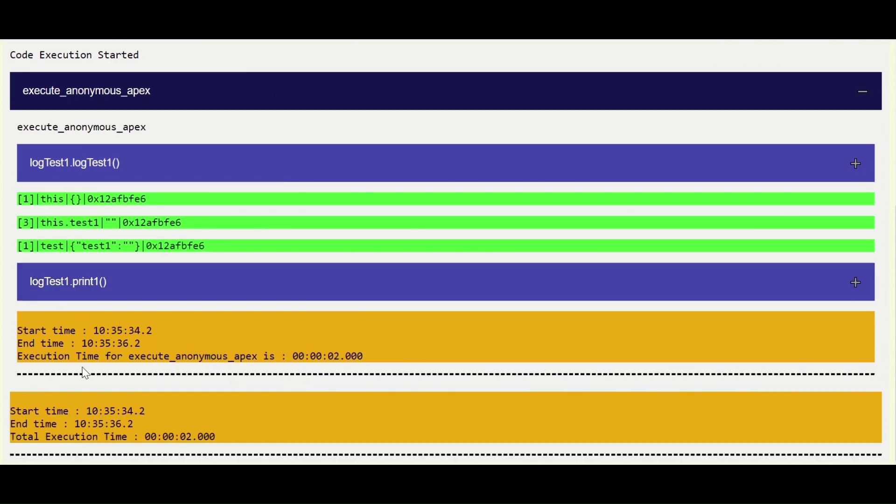
{"action": "double_click", "coordinate": [232, 357]}
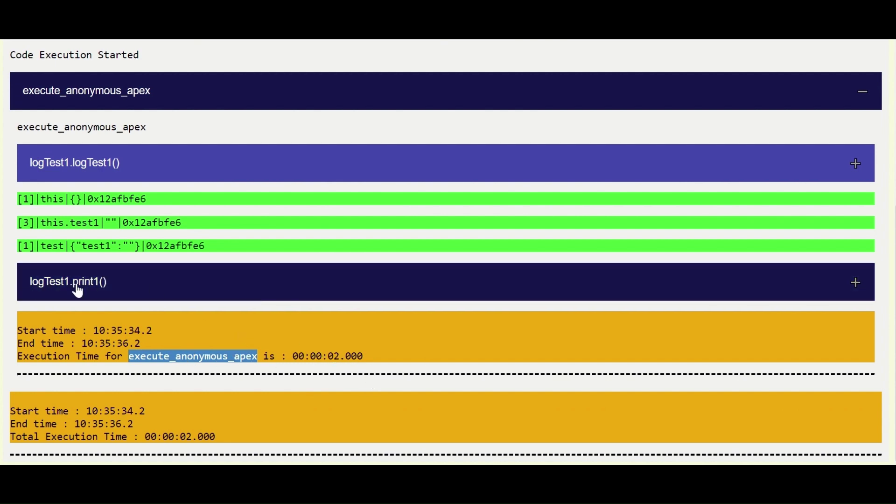
Expand the logTest1.print1() block and examine its nested calls and execution time
{"action": "left_click", "coordinate": [243, 289]}
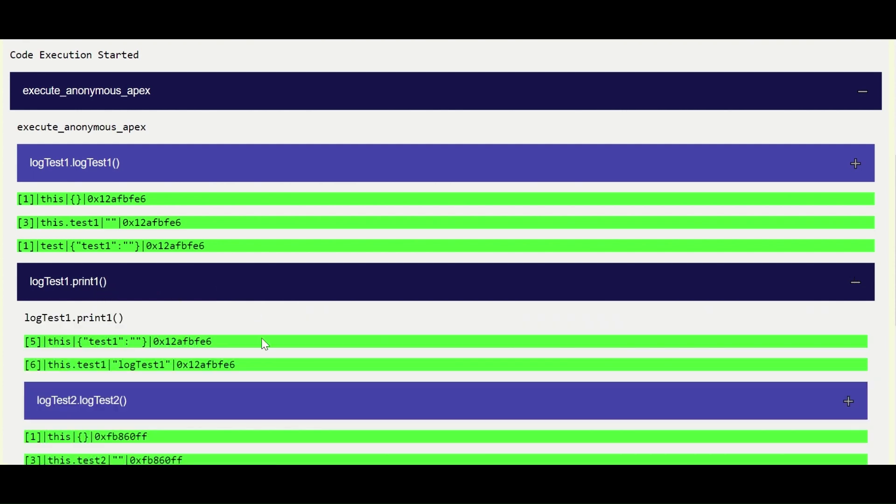
{"action": "scroll", "coordinate": [262, 343], "scroll_direction": "down", "scroll_amount": 1}
{"action": "scroll", "coordinate": [262, 341], "scroll_direction": "down", "scroll_amount": 3}
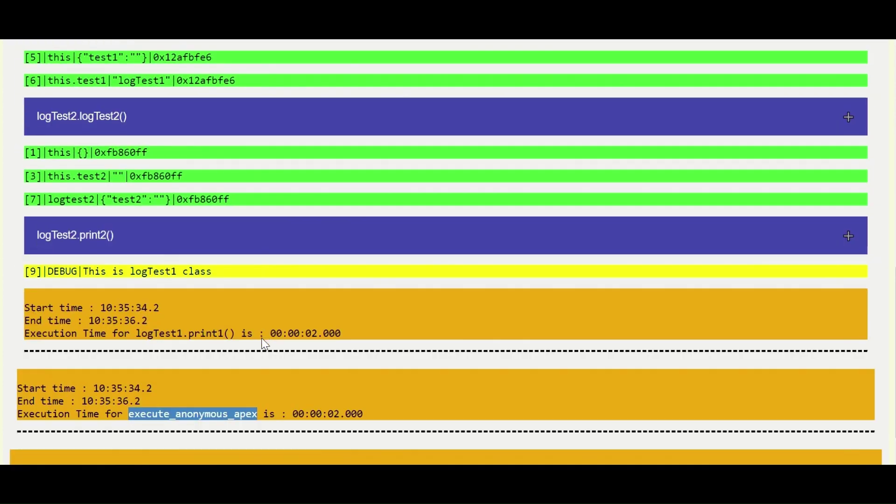
{"action": "scroll", "coordinate": [262, 338], "scroll_direction": "up", "scroll_amount": 2}
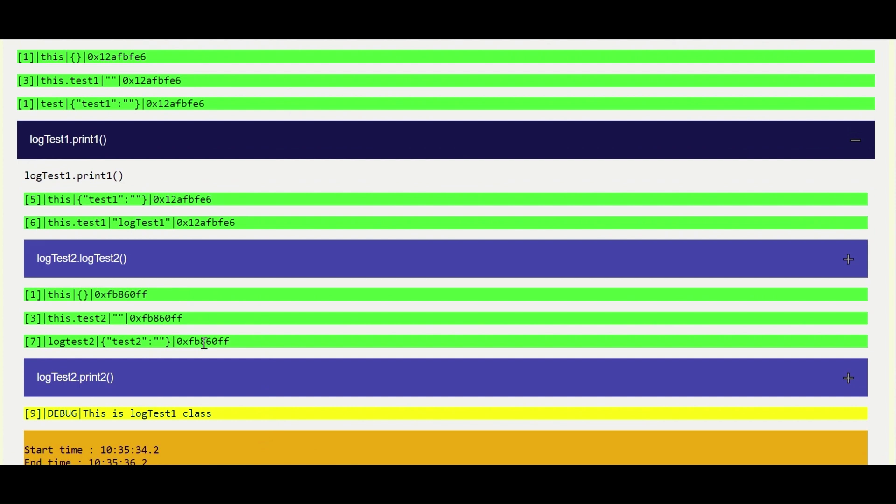
{"action": "scroll", "coordinate": [203, 343], "scroll_direction": "down", "scroll_amount": 2}
{"action": "double_click", "coordinate": [192, 414]}
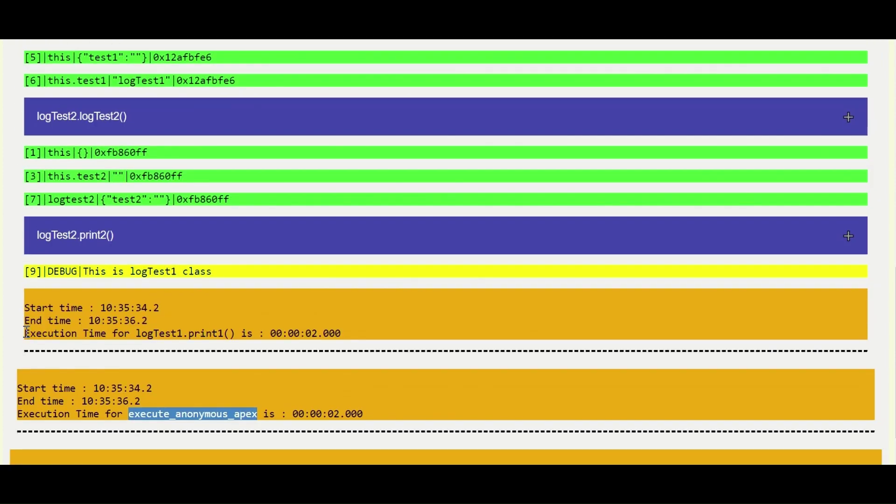
{"action": "left_click_drag", "start_coordinate": [26, 332], "coordinate": [254, 336]}
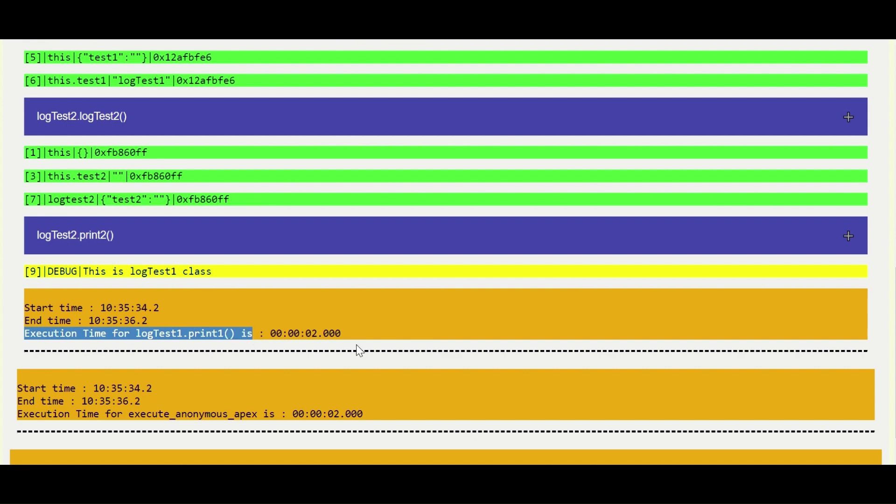
{"action": "left_click_drag", "start_coordinate": [341, 333], "coordinate": [288, 333]}
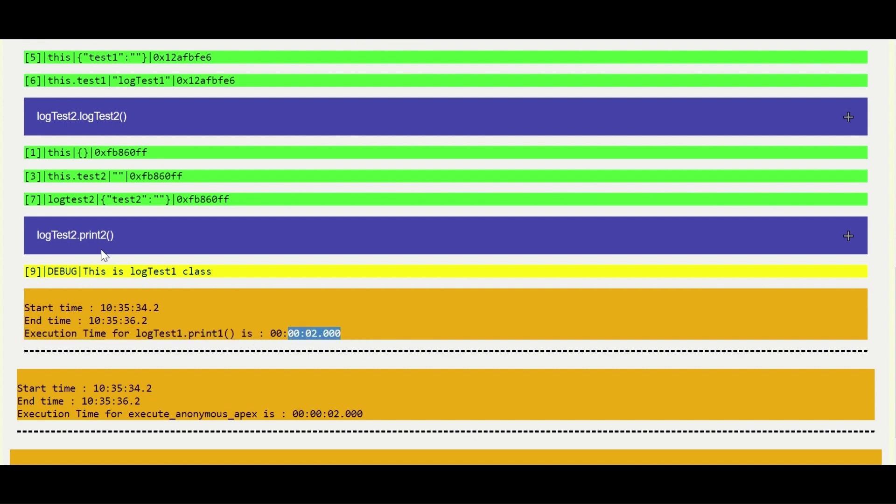
Expand the logTest2.print2() block and examine the execution time at the end of its variable assignments
{"action": "left_click", "coordinate": [177, 237]}
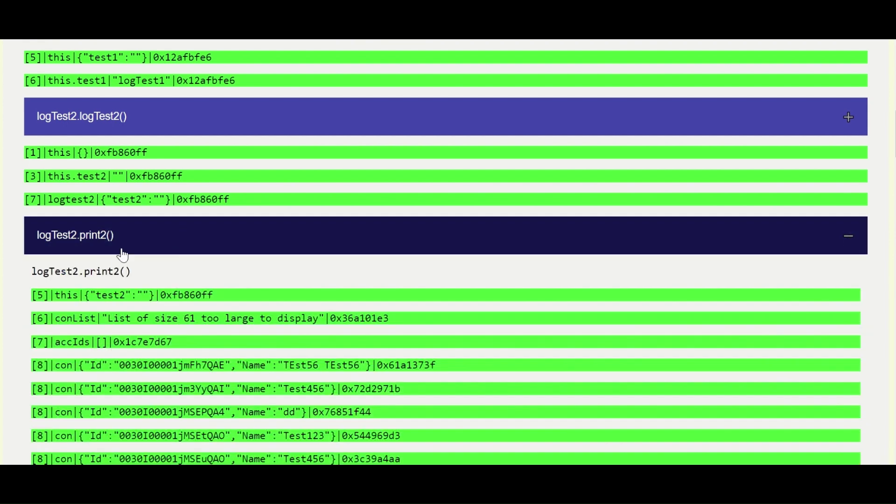
{"action": "scroll", "coordinate": [128, 331], "scroll_direction": "down", "scroll_amount": 3}
{"action": "scroll", "coordinate": [128, 332], "scroll_direction": "down", "scroll_amount": 3}
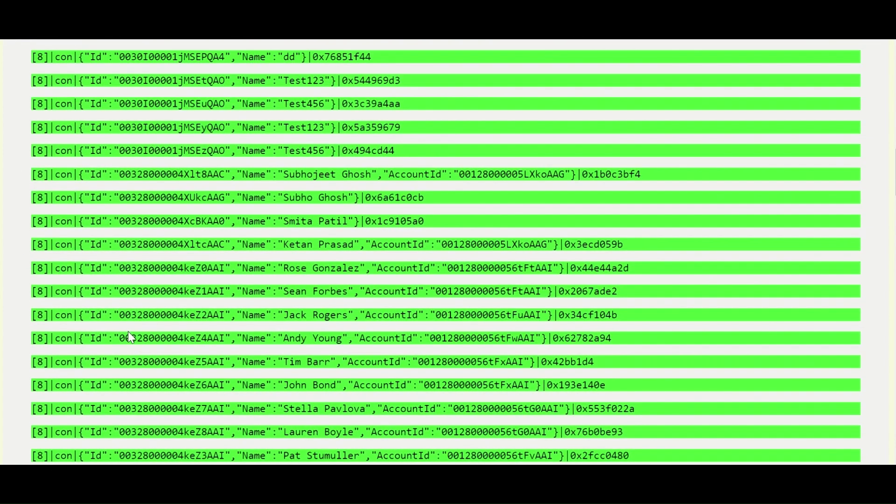
{"action": "scroll", "coordinate": [128, 331], "scroll_direction": "down", "scroll_amount": 20}
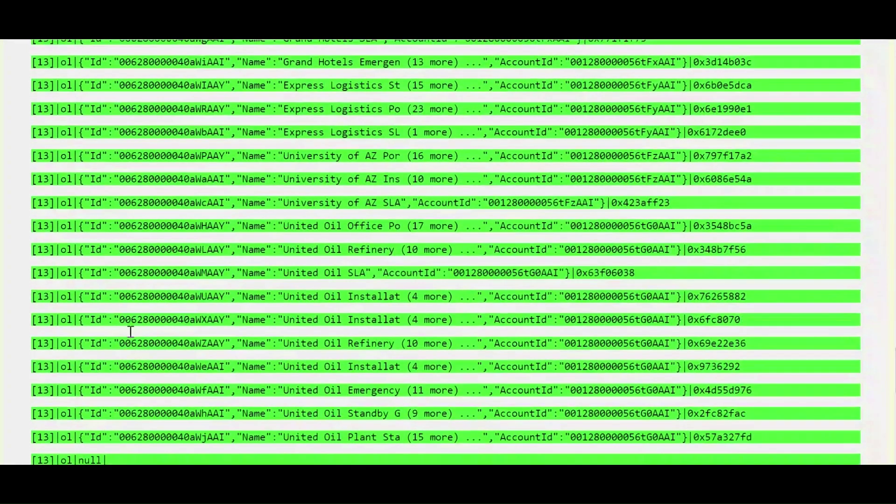
{"action": "scroll", "coordinate": [266, 390], "scroll_direction": "down", "scroll_amount": 10}
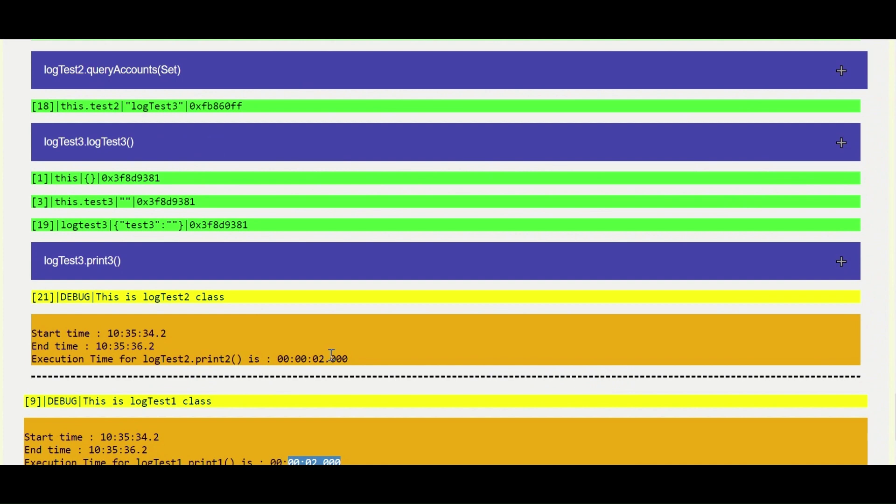
{"action": "left_click_drag", "start_coordinate": [319, 359], "coordinate": [349, 357]}
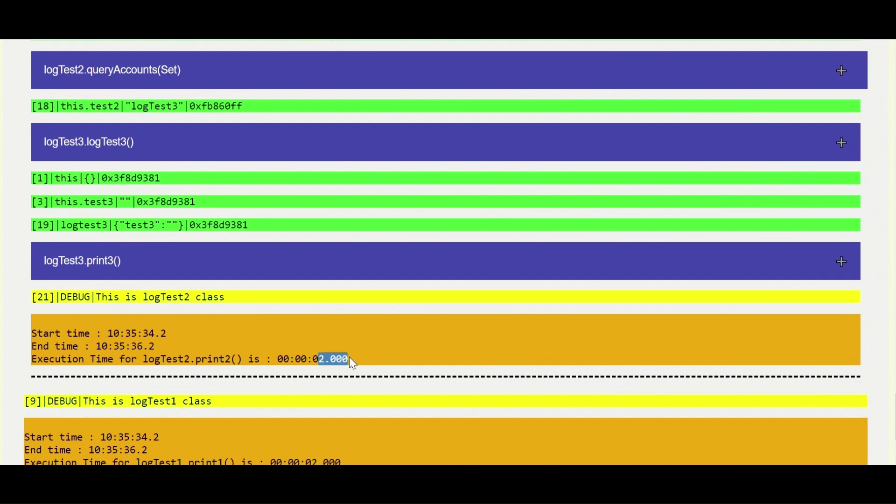
Expand the logTest3.print3() block and examine its execution time
{"action": "left_click", "coordinate": [174, 265]}
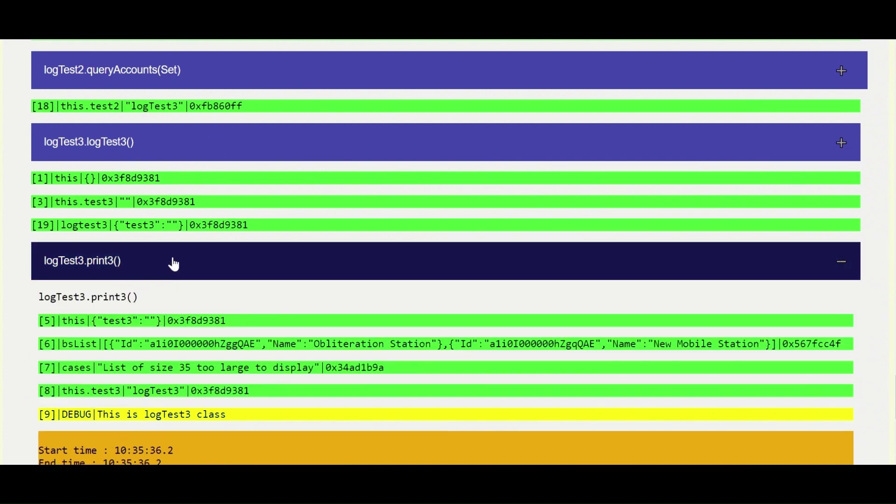
{"action": "scroll", "coordinate": [216, 364], "scroll_direction": "down", "scroll_amount": 3}
{"action": "left_click_drag", "start_coordinate": [354, 334], "coordinate": [326, 335]}
Expand the first logTest2.queryAccounts(Set) block and examine its debug output and execution time
{"action": "scroll", "coordinate": [176, 297], "scroll_direction": "up", "scroll_amount": 3}
{"action": "scroll", "coordinate": [172, 220], "scroll_direction": "up", "scroll_amount": 2}
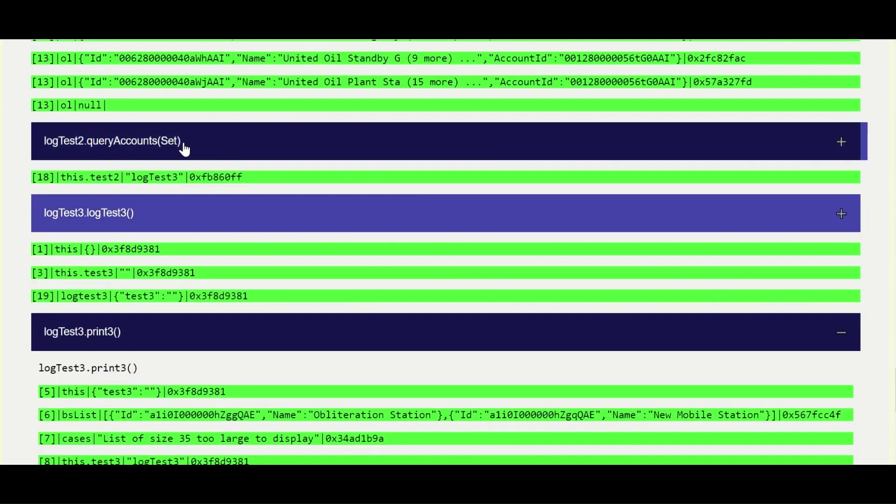
{"action": "left_click", "coordinate": [217, 144]}
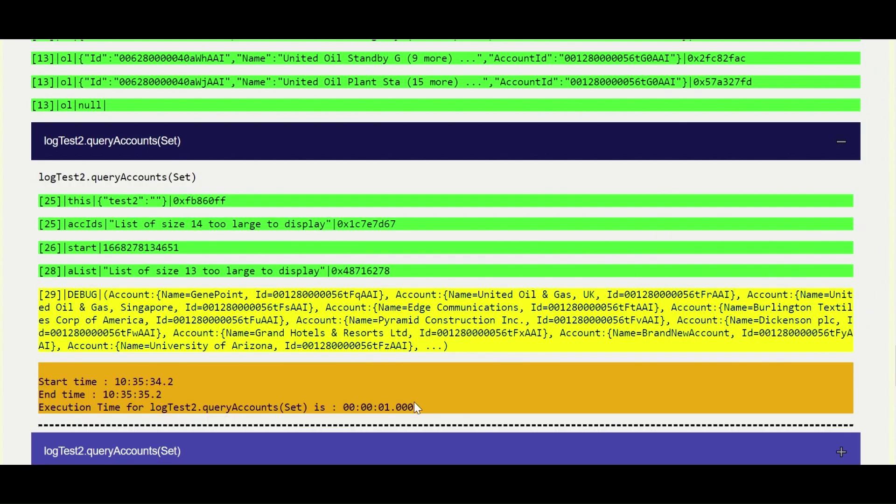
{"action": "left_click_drag", "start_coordinate": [413, 407], "coordinate": [360, 407]}
{"action": "scroll", "coordinate": [428, 351], "scroll_direction": "down", "scroll_amount": 3}
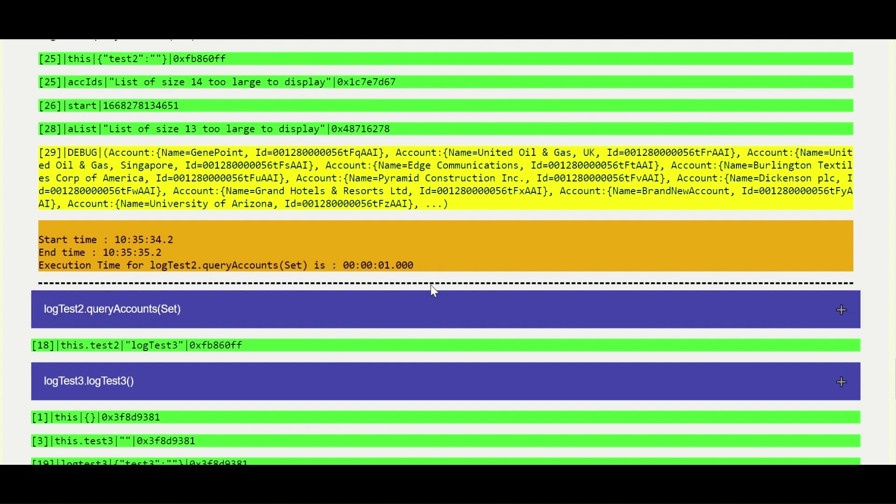
{"action": "scroll", "coordinate": [431, 286], "scroll_direction": "up", "scroll_amount": 2}
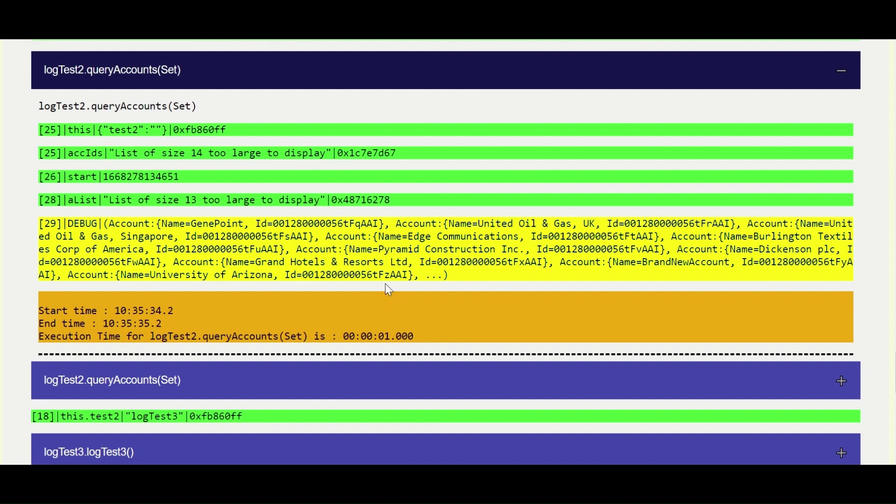
Return to the beginning of the execution flow and collapse the Code Execution Started block
{"action": "scroll", "coordinate": [381, 333], "scroll_direction": "down", "scroll_amount": 10}
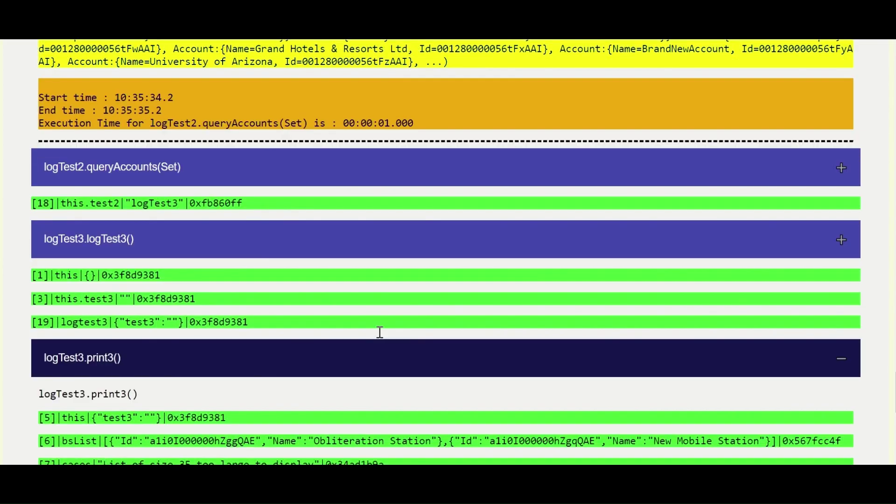
{"action": "scroll", "coordinate": [379, 332], "scroll_direction": "up", "scroll_amount": 6}
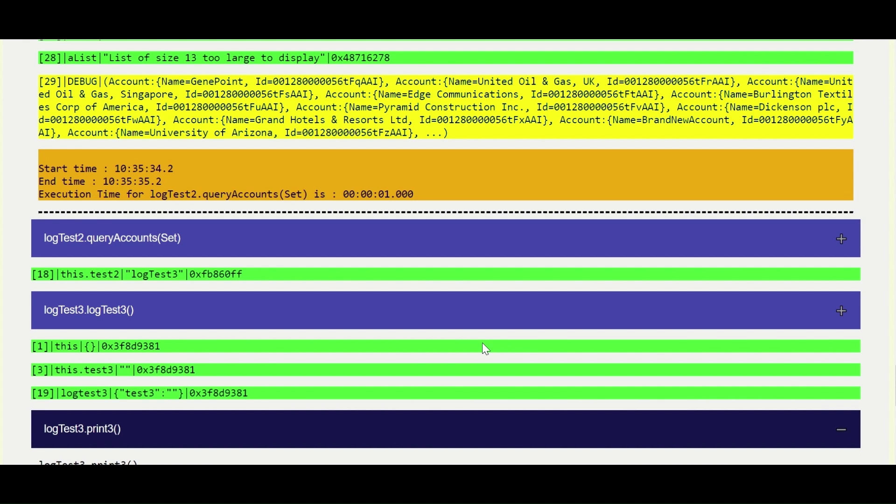
{"action": "scroll", "coordinate": [483, 344], "scroll_direction": "up", "scroll_amount": 3}
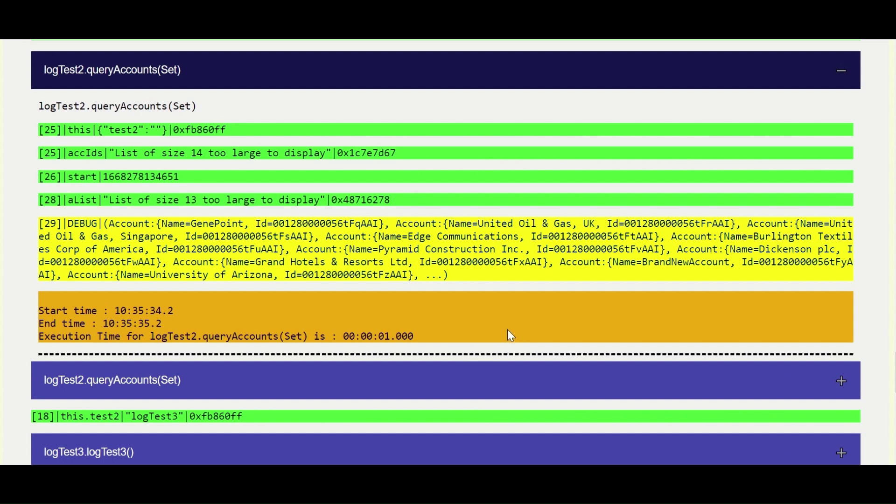
{"action": "scroll", "coordinate": [481, 346], "scroll_direction": "up", "scroll_amount": 15}
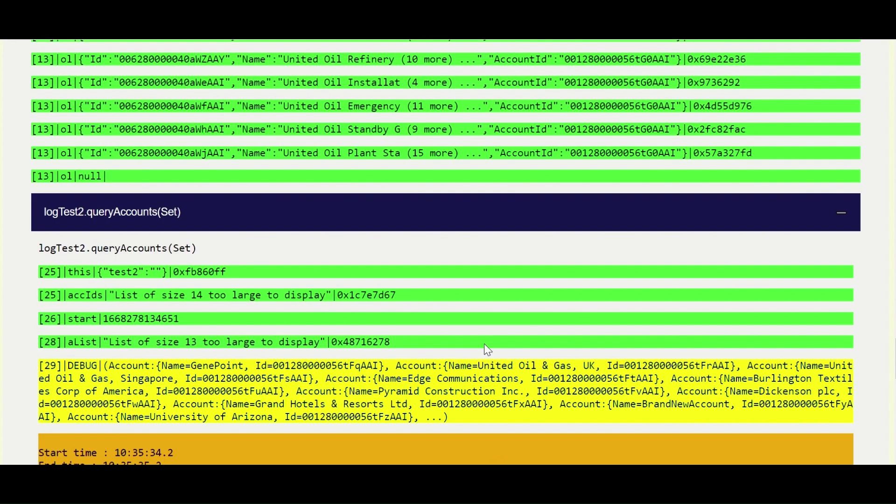
{"action": "scroll", "coordinate": [485, 346], "scroll_direction": "up", "scroll_amount": 20}
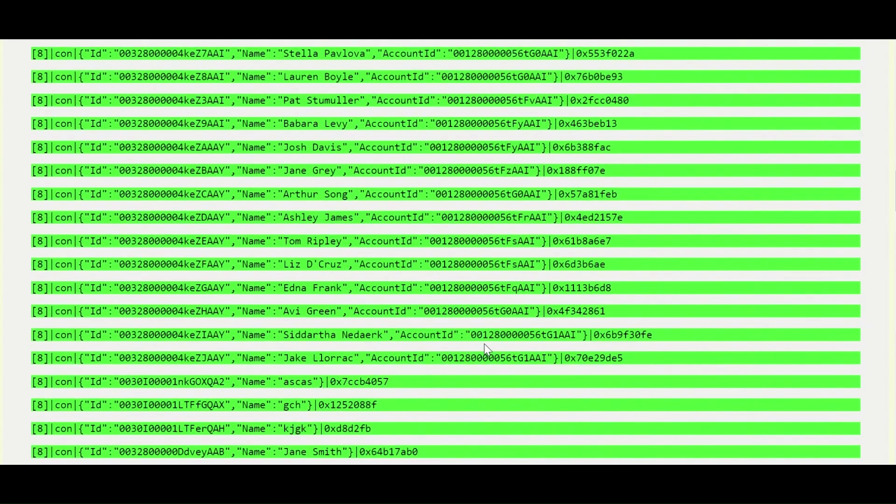
{"action": "scroll", "coordinate": [483, 343], "scroll_direction": "up", "scroll_amount": 12}
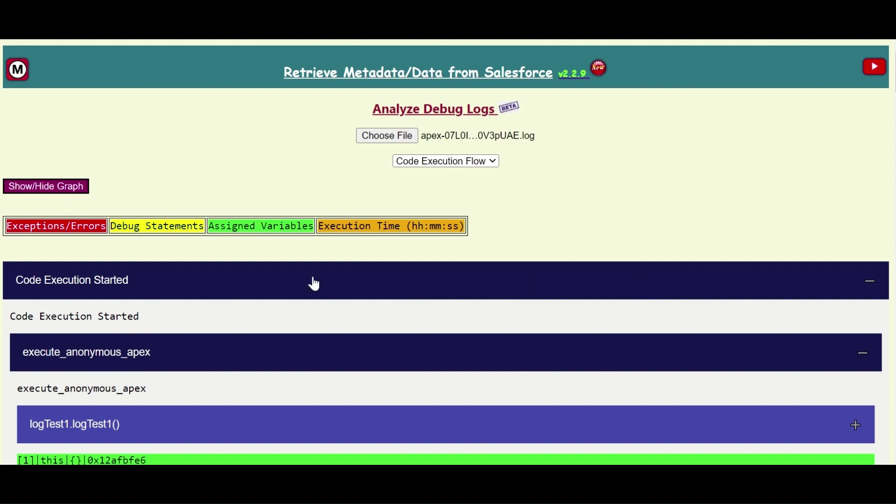
{"action": "left_click", "coordinate": [445, 285]}
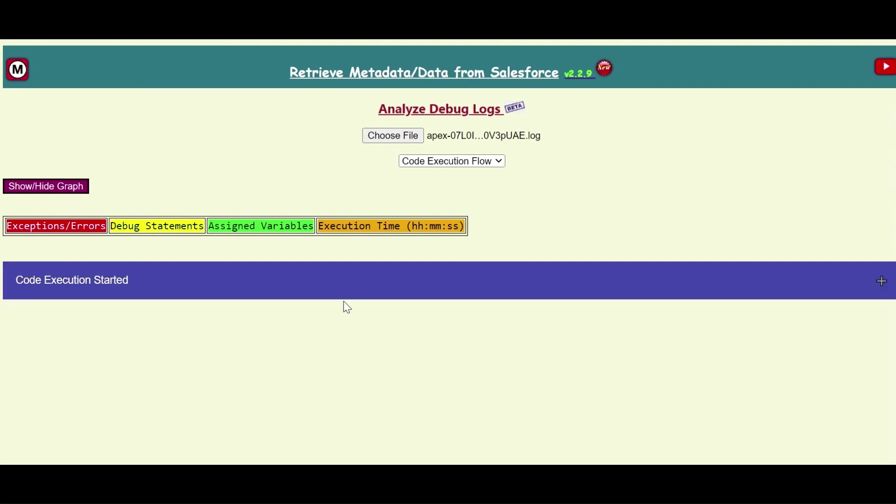
{"action": "left_click", "coordinate": [50, 189]}
{"action": "scroll", "coordinate": [635, 363], "scroll_direction": "down", "scroll_amount": 3}
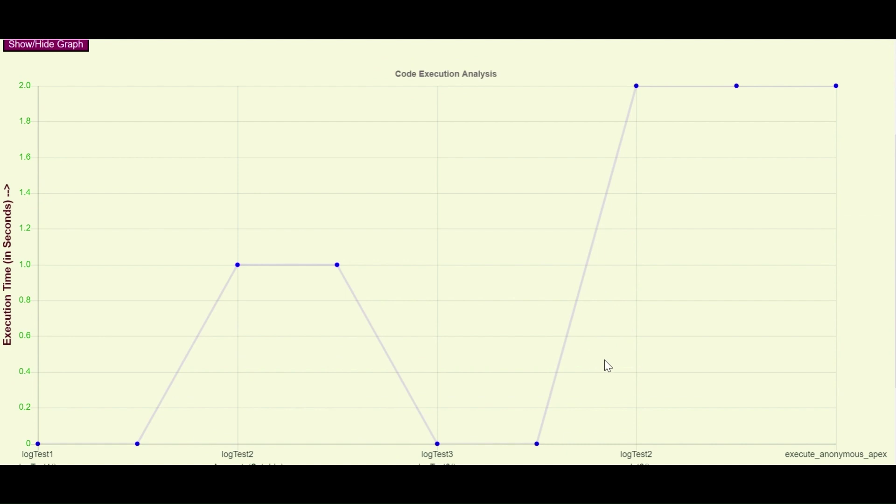
{"action": "scroll", "coordinate": [447, 341], "scroll_direction": "up", "scroll_amount": 3}
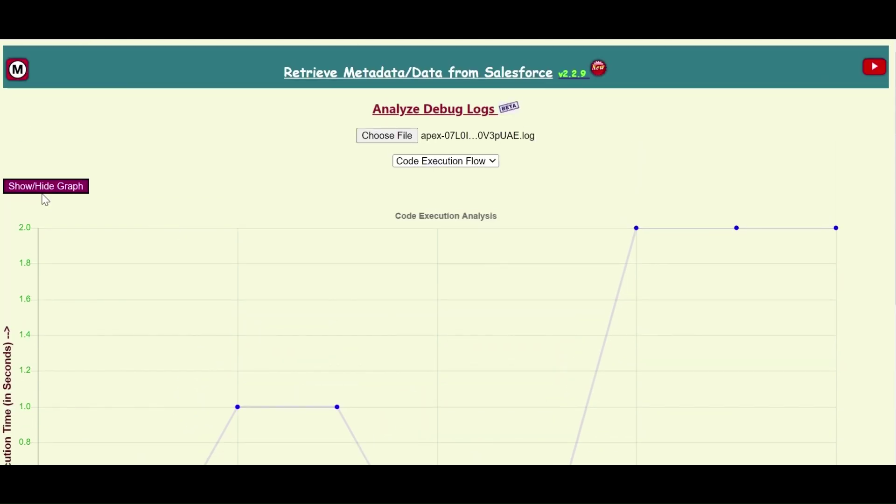
{"action": "left_click", "coordinate": [66, 186]}
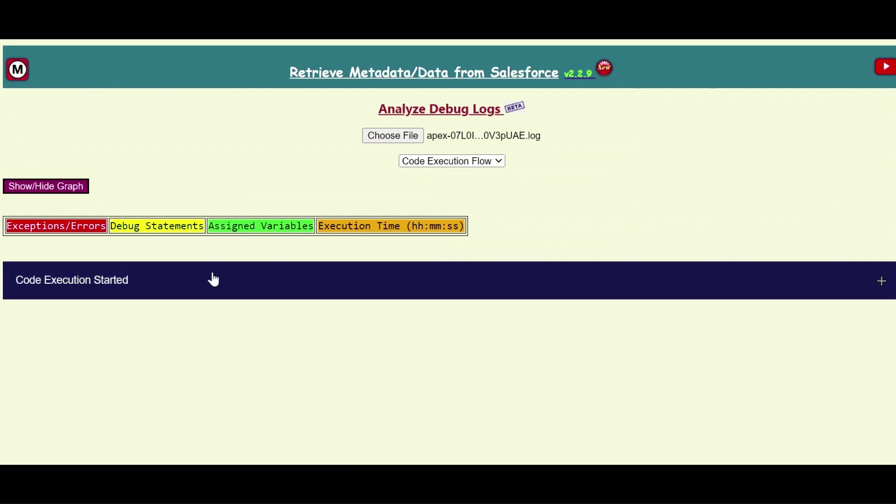
{"action": "left_click", "coordinate": [312, 286]}
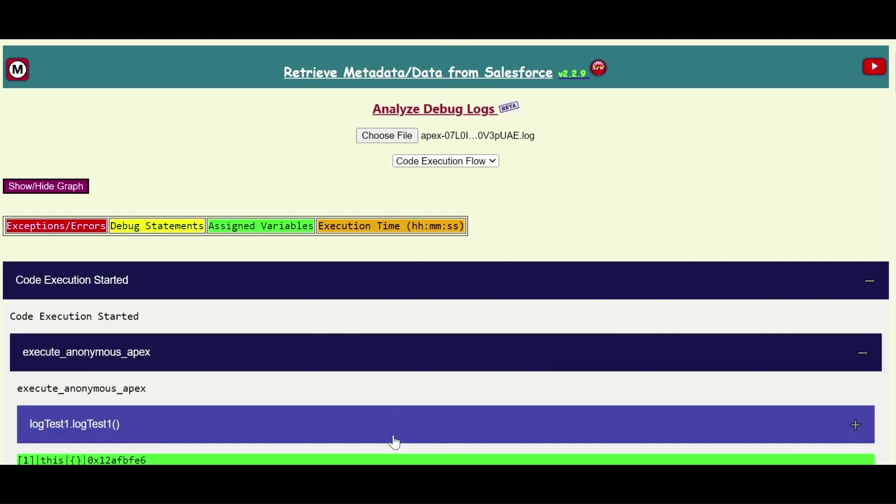
{"action": "left_click", "coordinate": [404, 283]}
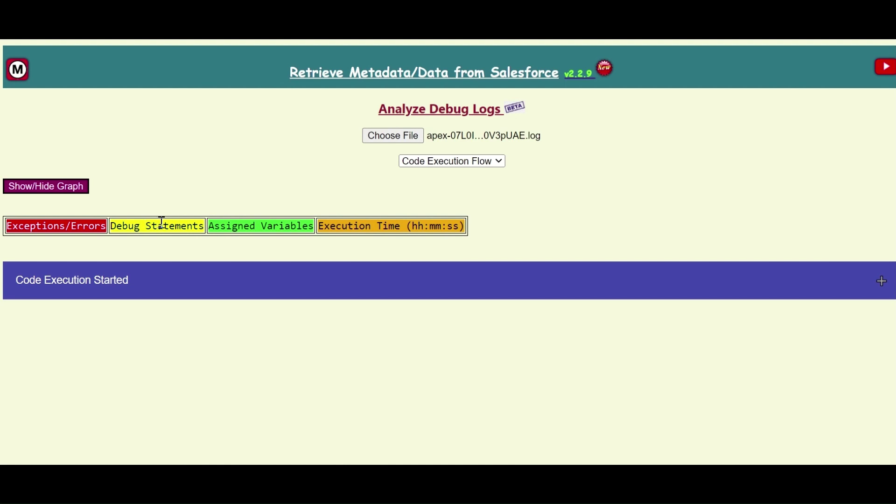
Show the Code Execution Analysis graph and examine the execution time at both logTest2 queryAccounts(Set<Id>) points
{"action": "left_click", "coordinate": [62, 191]}
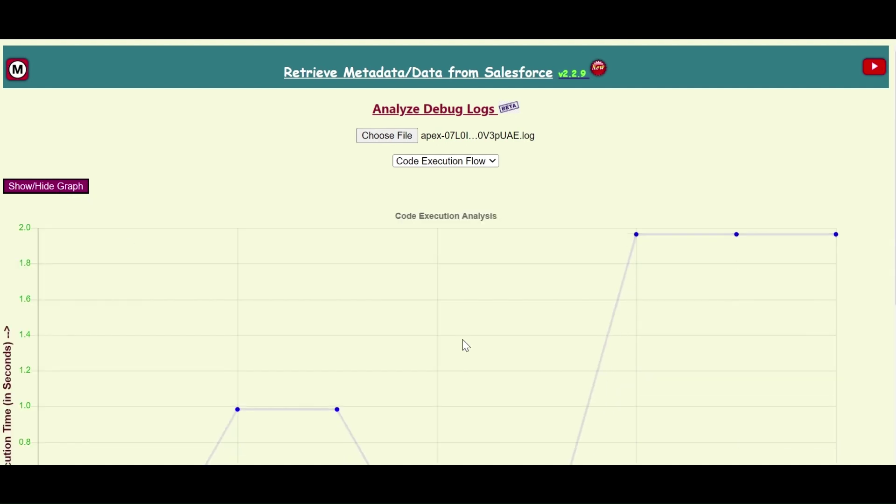
{"action": "scroll", "coordinate": [300, 241], "scroll_direction": "down", "scroll_amount": 2}
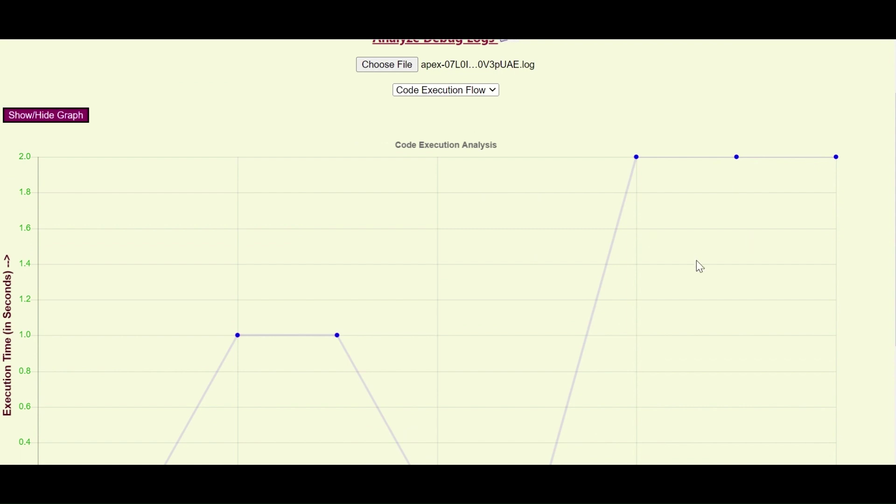
{"action": "scroll", "coordinate": [644, 290], "scroll_direction": "down", "scroll_amount": 3}
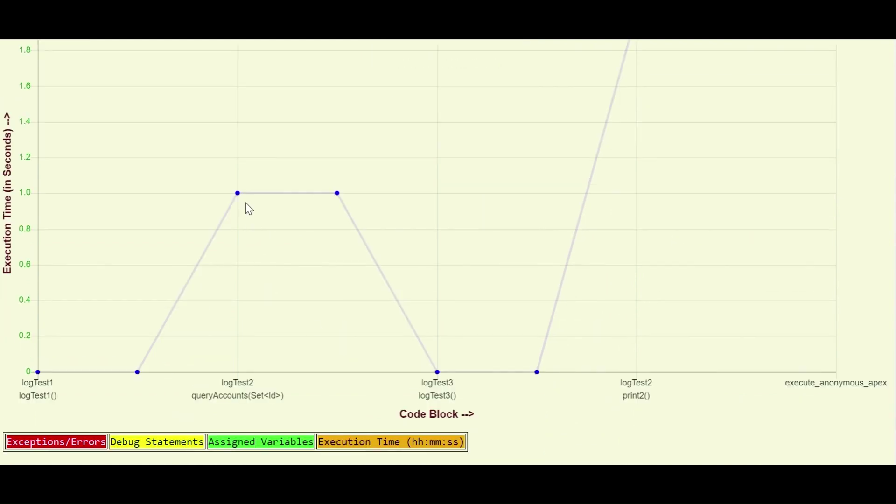
{"action": "mouse_move", "coordinate": [239, 198]}
{"action": "mouse_move", "coordinate": [336, 194]}
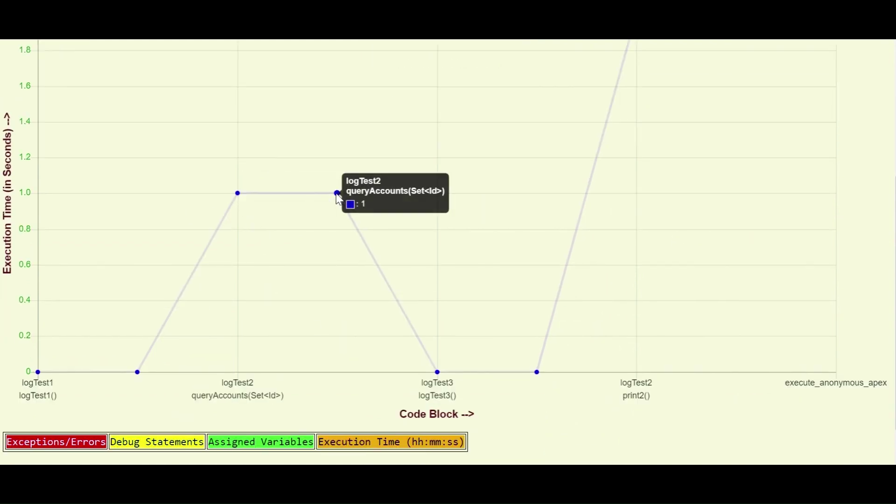
{"action": "scroll", "coordinate": [640, 200], "scroll_direction": "up", "scroll_amount": 2}
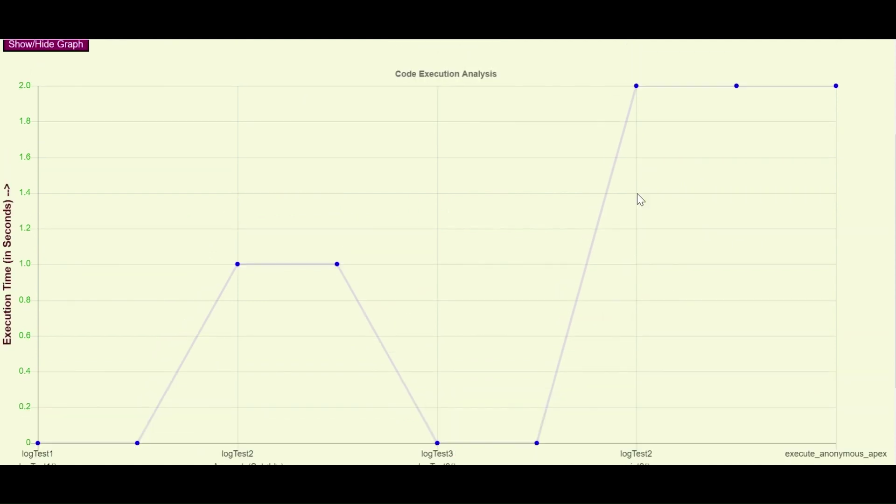
{"action": "scroll", "coordinate": [671, 216], "scroll_direction": "down", "scroll_amount": 2}
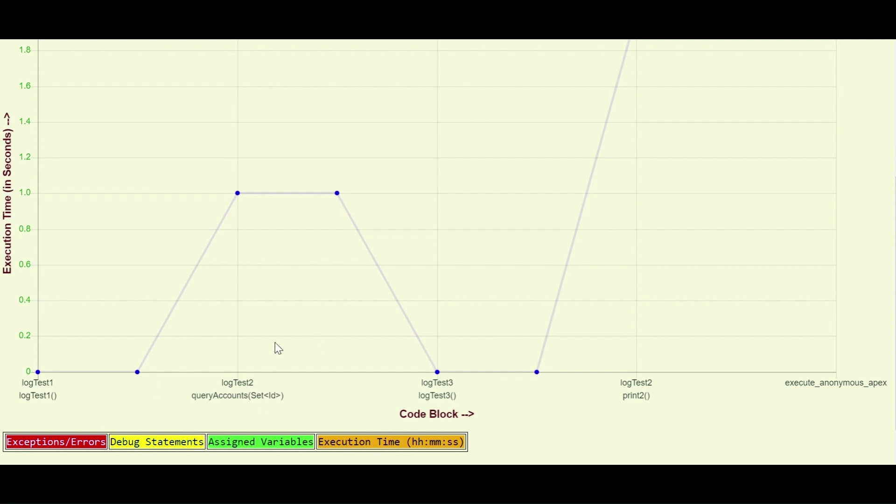
{"action": "scroll", "coordinate": [600, 384], "scroll_direction": "down", "scroll_amount": 2}
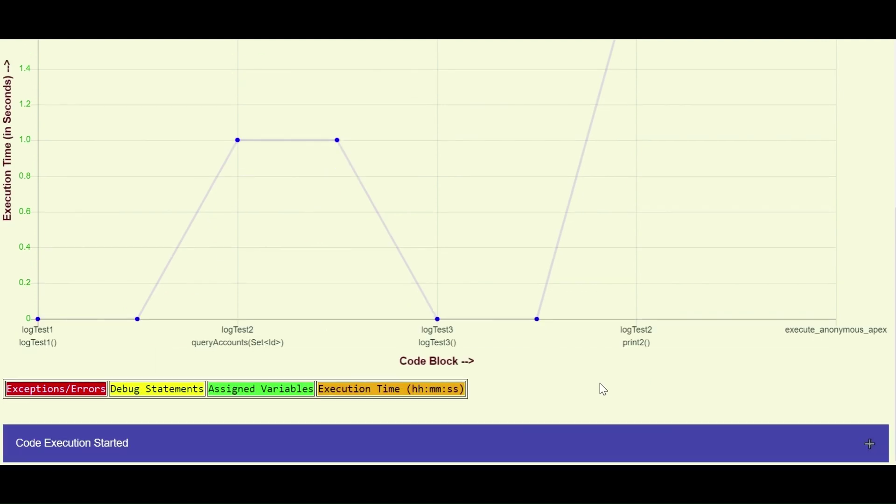
{"action": "scroll", "coordinate": [633, 414], "scroll_direction": "up", "scroll_amount": 2}
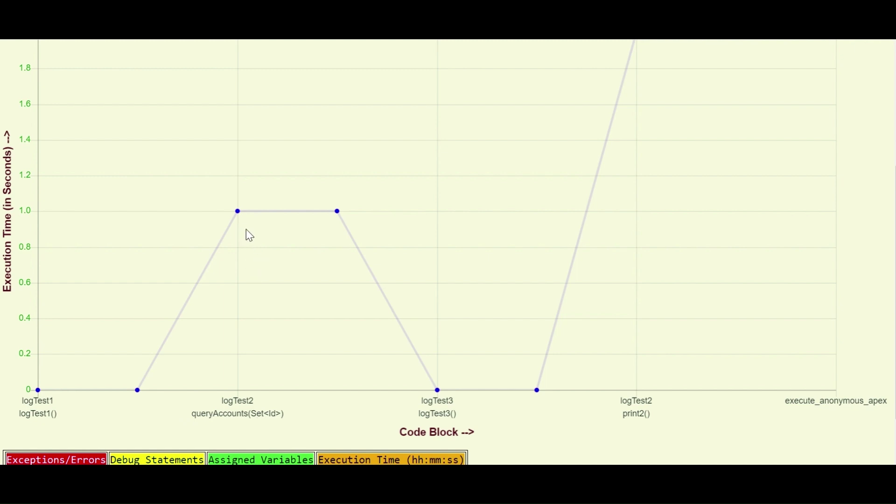
{"action": "mouse_move", "coordinate": [236, 213]}
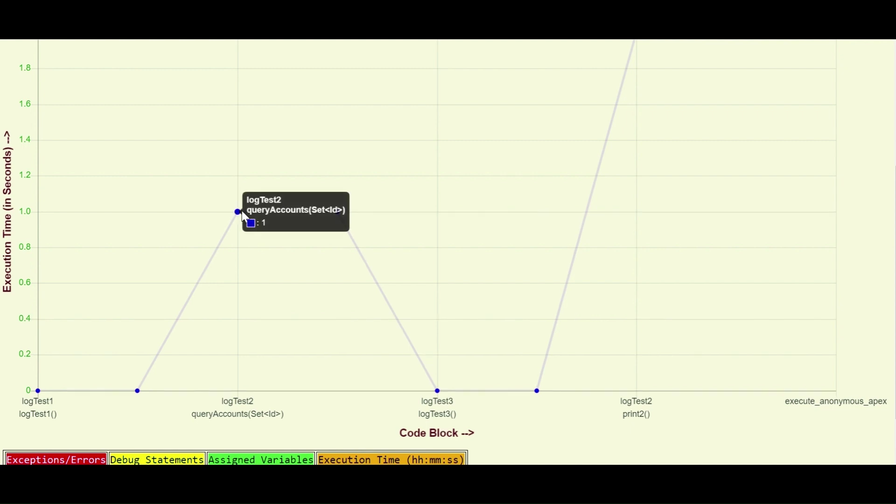
Examine the logTest2 print2() point in the graph, matching its code block label with its execution time
{"action": "scroll", "coordinate": [533, 313], "scroll_direction": "up", "scroll_amount": 1}
{"action": "scroll", "coordinate": [722, 298], "scroll_direction": "up", "scroll_amount": 3}
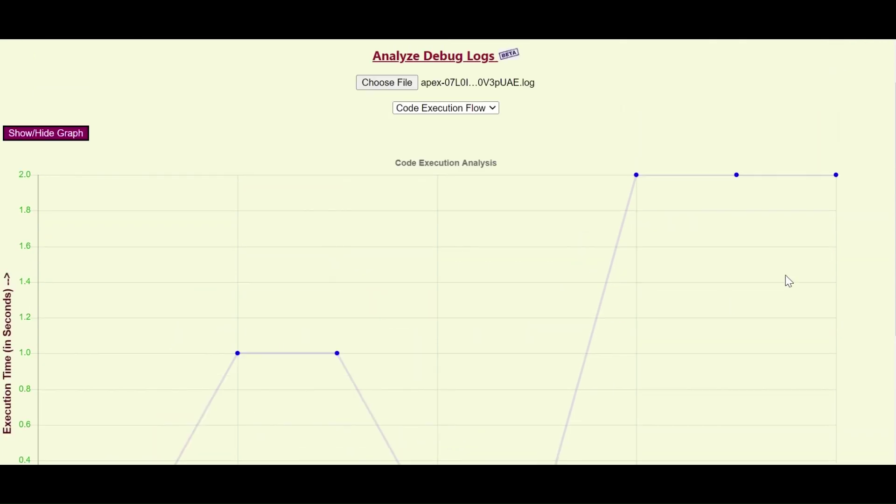
{"action": "scroll", "coordinate": [670, 186], "scroll_direction": "down", "scroll_amount": 2}
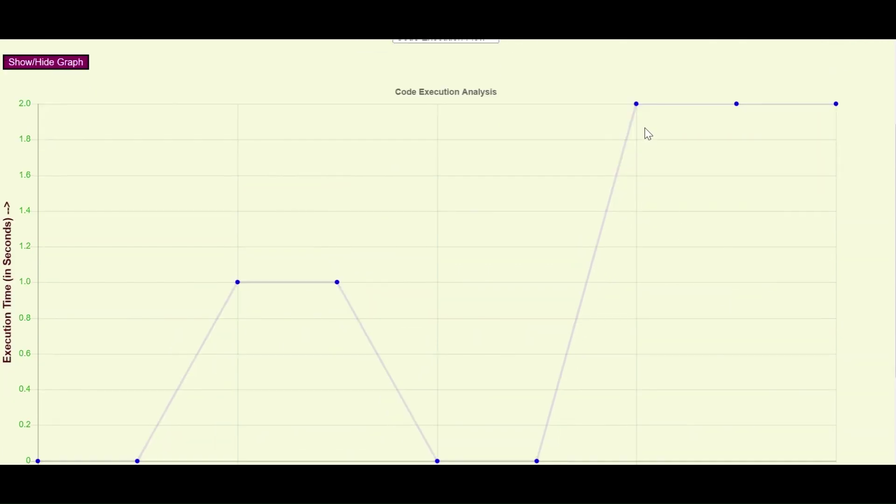
{"action": "scroll", "coordinate": [662, 201], "scroll_direction": "down", "scroll_amount": 3}
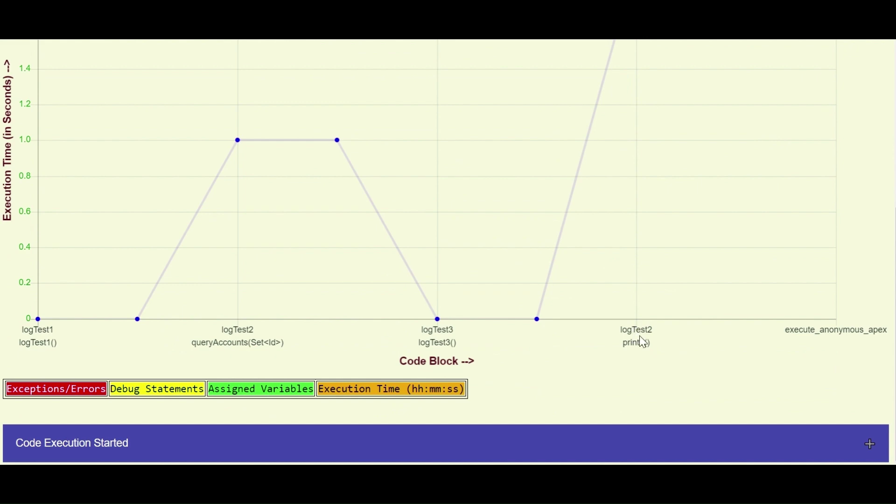
{"action": "scroll", "coordinate": [643, 342], "scroll_direction": "up", "scroll_amount": 5}
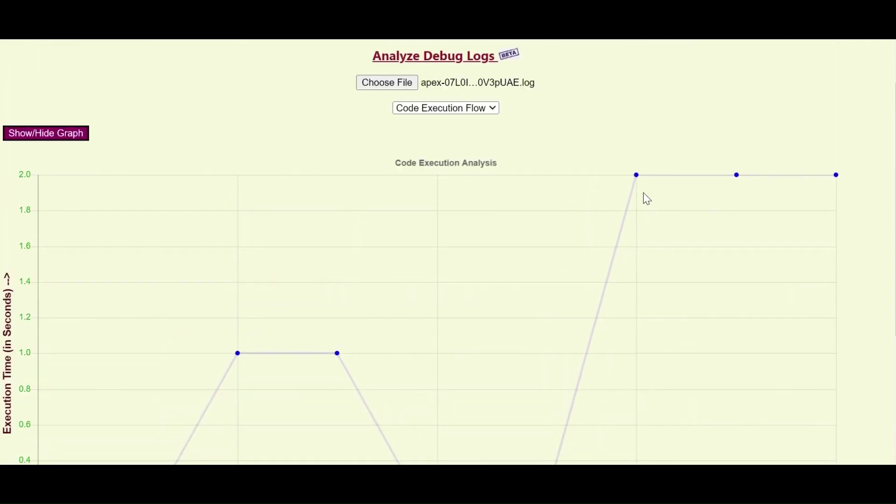
{"action": "mouse_move", "coordinate": [635, 176]}
{"action": "scroll", "coordinate": [630, 364], "scroll_direction": "down", "scroll_amount": 2}
{"action": "scroll", "coordinate": [689, 380], "scroll_direction": "up", "scroll_amount": 2}
{"action": "scroll", "coordinate": [656, 329], "scroll_direction": "down", "scroll_amount": 2}
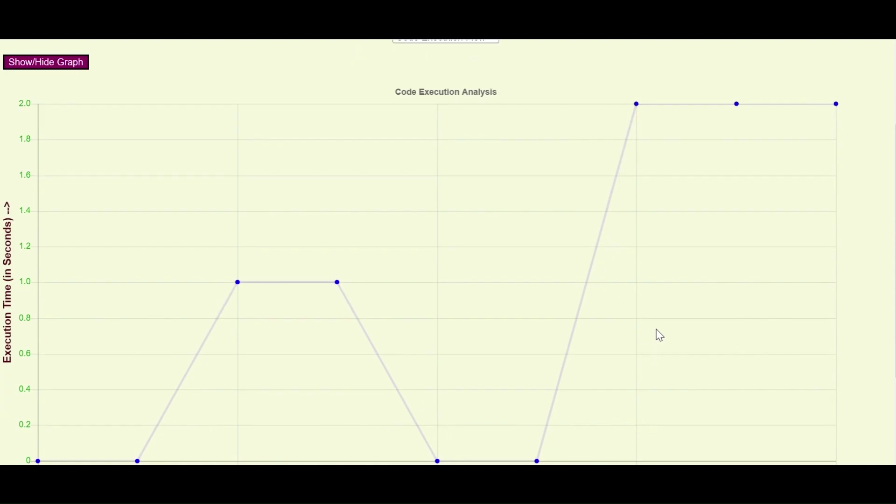
{"action": "scroll", "coordinate": [660, 335], "scroll_direction": "up", "scroll_amount": 2}
{"action": "scroll", "coordinate": [660, 335], "scroll_direction": "down", "scroll_amount": 6}
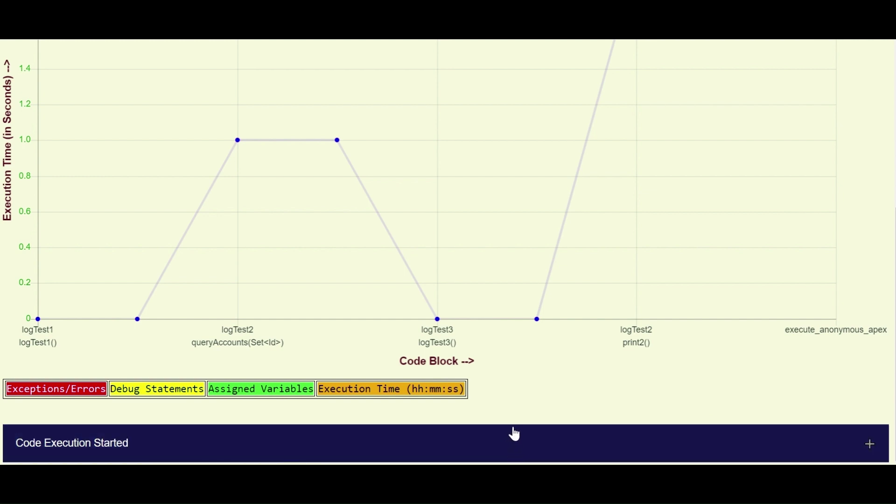
Switch the debug log analysis from Code Execution Flow to SOQL Execution
{"action": "scroll", "coordinate": [546, 328], "scroll_direction": "up", "scroll_amount": 2}
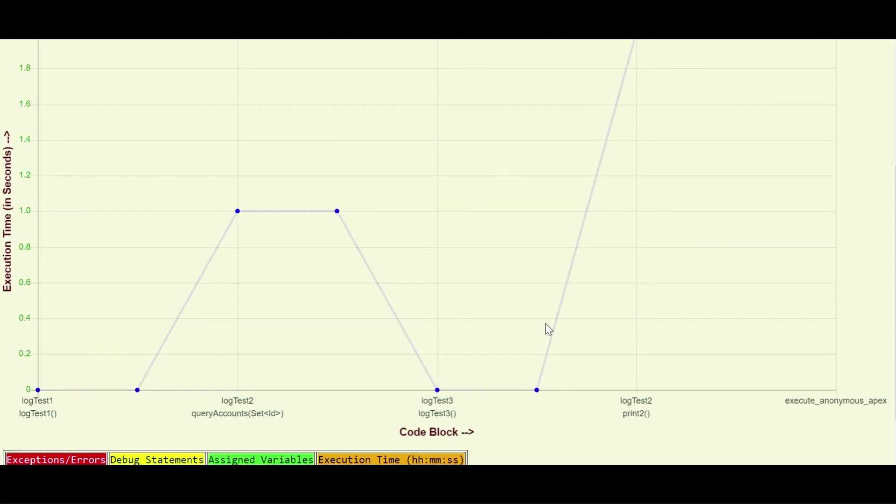
{"action": "scroll", "coordinate": [506, 270], "scroll_direction": "up", "scroll_amount": 4}
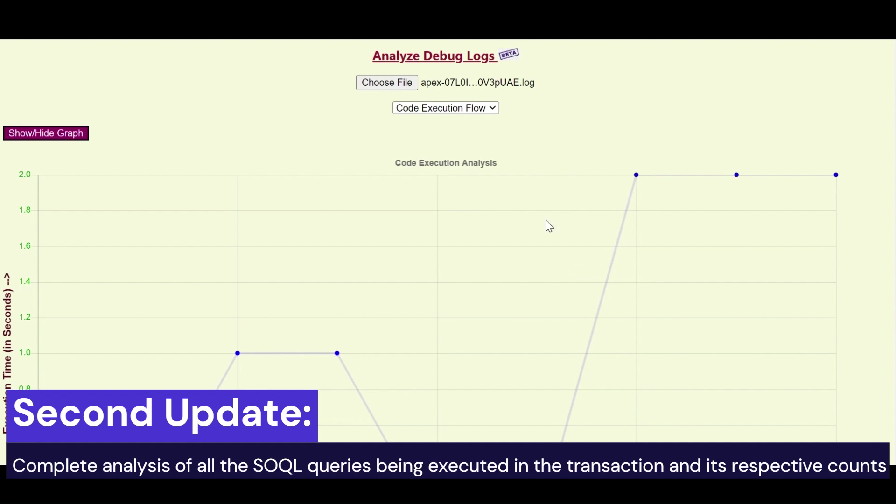
{"action": "left_click", "coordinate": [484, 112]}
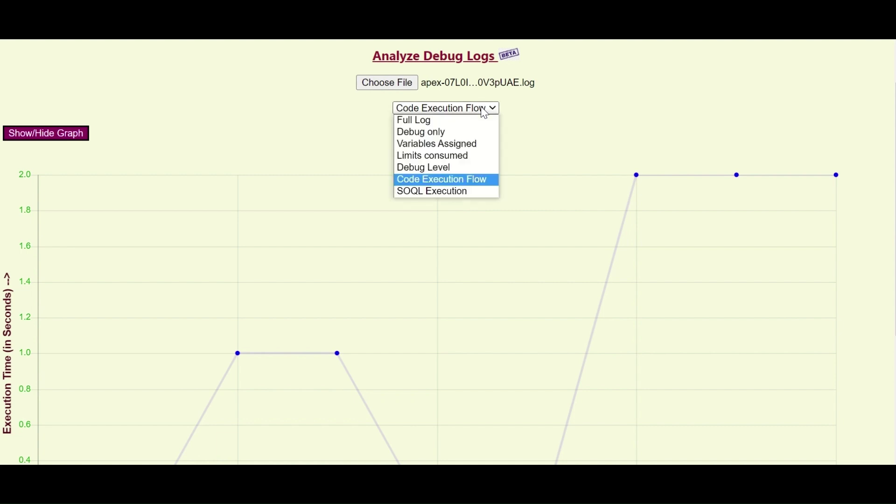
{"action": "left_click", "coordinate": [467, 192]}
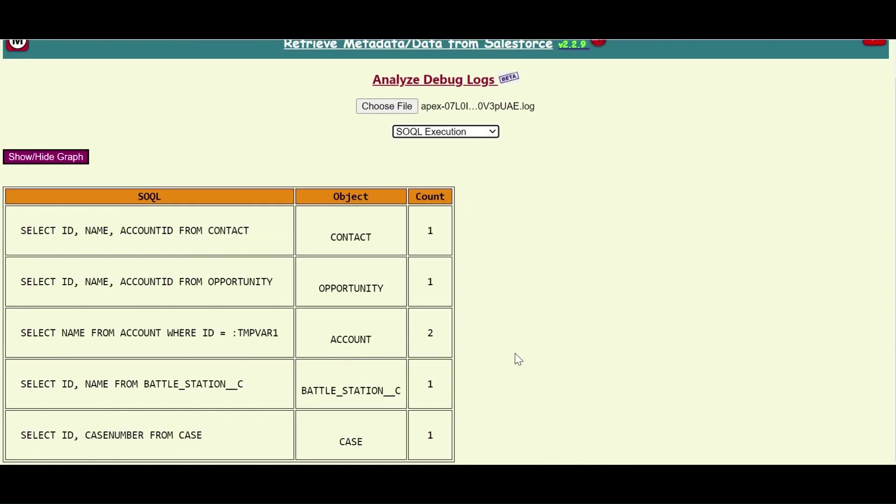
Examine the executed SOQL queries in the table together with the object each one queries
{"action": "left_click_drag", "start_coordinate": [21, 231], "coordinate": [158, 245]}
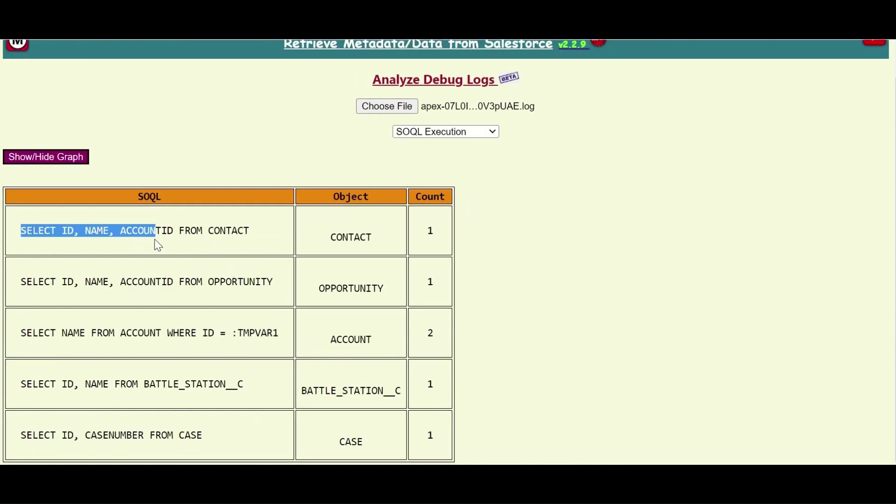
{"action": "left_click_drag", "start_coordinate": [104, 281], "coordinate": [240, 282]}
{"action": "left_click_drag", "start_coordinate": [286, 338], "coordinate": [124, 332]}
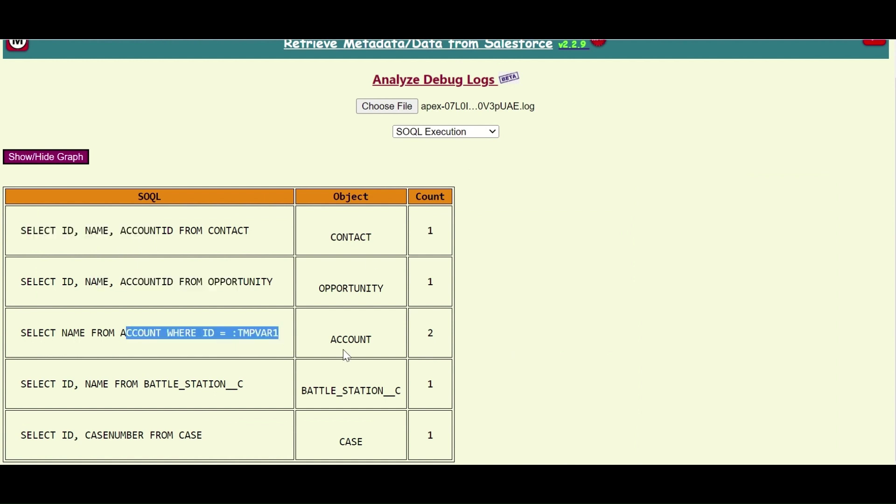
{"action": "left_click", "coordinate": [352, 233]}
{"action": "left_click_drag", "start_coordinate": [331, 237], "coordinate": [359, 236]}
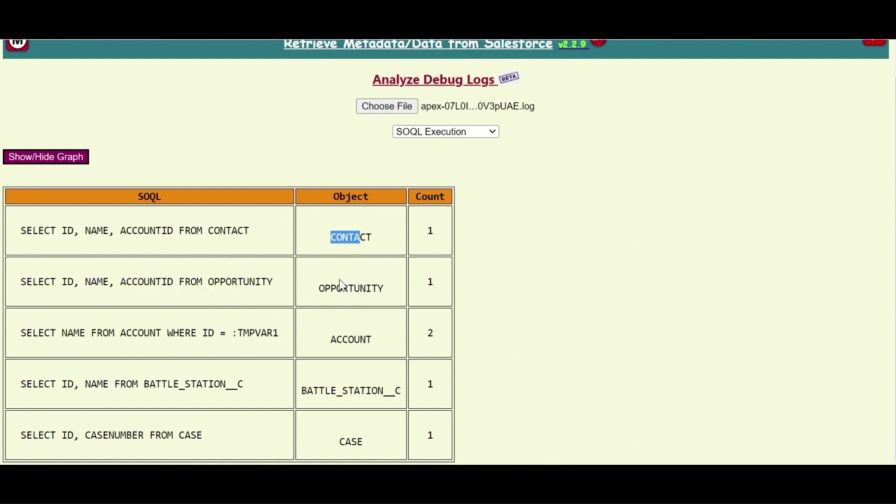
{"action": "left_click", "coordinate": [342, 285]}
{"action": "left_click_drag", "start_coordinate": [348, 391], "coordinate": [377, 392]}
{"action": "left_click_drag", "start_coordinate": [358, 442], "coordinate": [366, 441]}
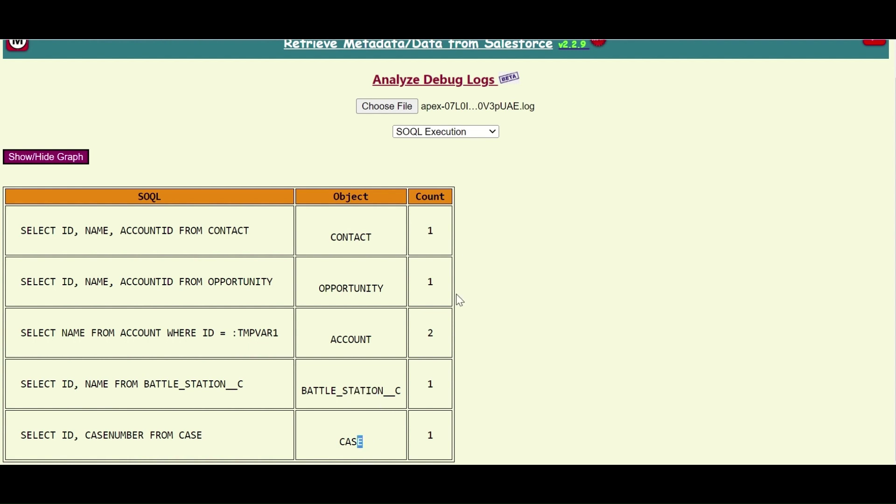
Examine the execution count of each SOQL query in the table, from the CONTACT query to the CASE query
{"action": "left_click_drag", "start_coordinate": [426, 230], "coordinate": [447, 235]}
{"action": "left_click_drag", "start_coordinate": [441, 282], "coordinate": [426, 283]}
{"action": "left_click_drag", "start_coordinate": [439, 333], "coordinate": [426, 333]}
{"action": "left_click", "coordinate": [441, 235]}
{"action": "double_click", "coordinate": [427, 443]}
Show the SOQL Execution Analysis graph and examine its SObject and Count axes
{"action": "left_click", "coordinate": [53, 157]}
{"action": "scroll", "coordinate": [338, 257], "scroll_direction": "down", "scroll_amount": 4}
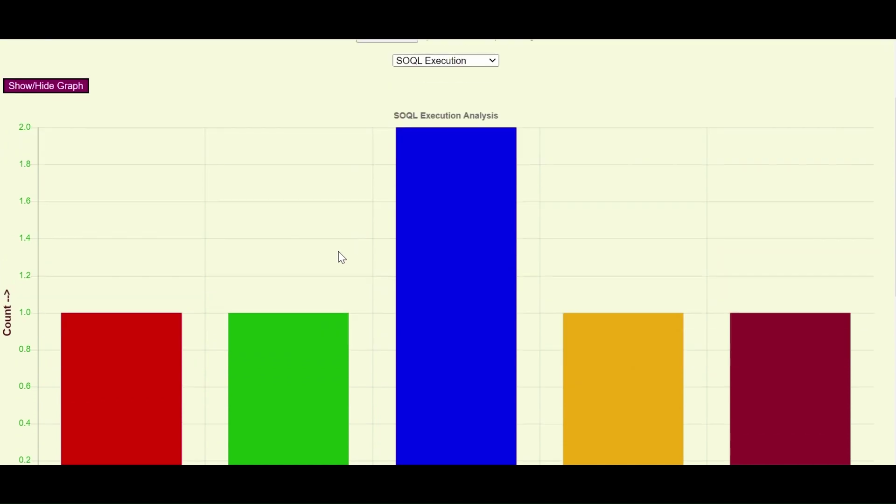
{"action": "scroll", "coordinate": [196, 214], "scroll_direction": "up", "scroll_amount": 2}
{"action": "scroll", "coordinate": [618, 287], "scroll_direction": "down", "scroll_amount": 2}
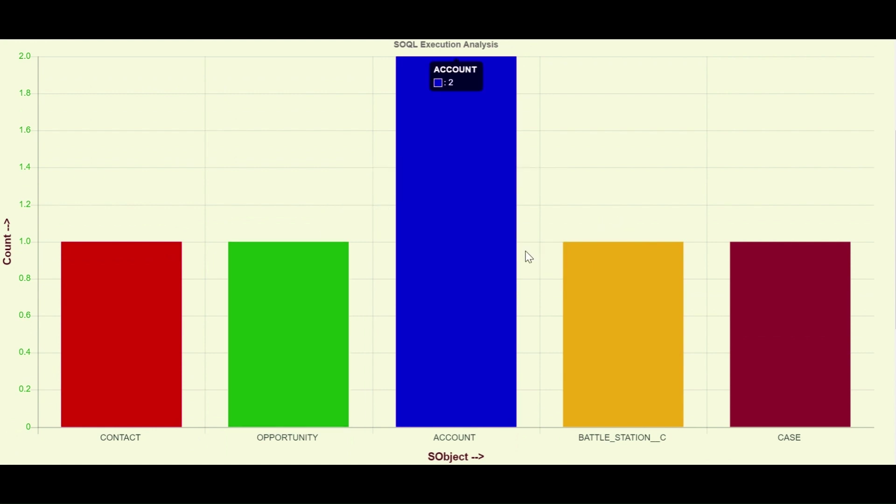
{"action": "scroll", "coordinate": [640, 220], "scroll_direction": "up", "scroll_amount": 2}
{"action": "scroll", "coordinate": [639, 220], "scroll_direction": "down", "scroll_amount": 6}
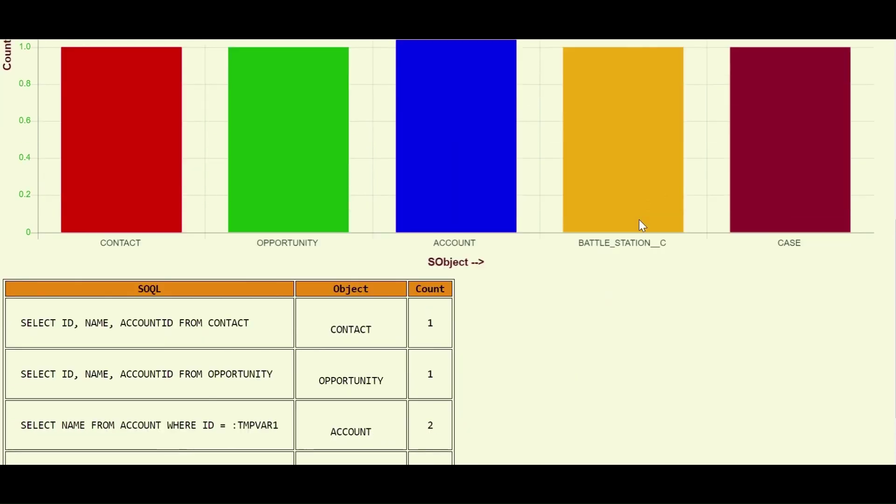
{"action": "scroll", "coordinate": [640, 221], "scroll_direction": "up", "scroll_amount": 5}
{"action": "scroll", "coordinate": [639, 222], "scroll_direction": "down", "scroll_amount": 5}
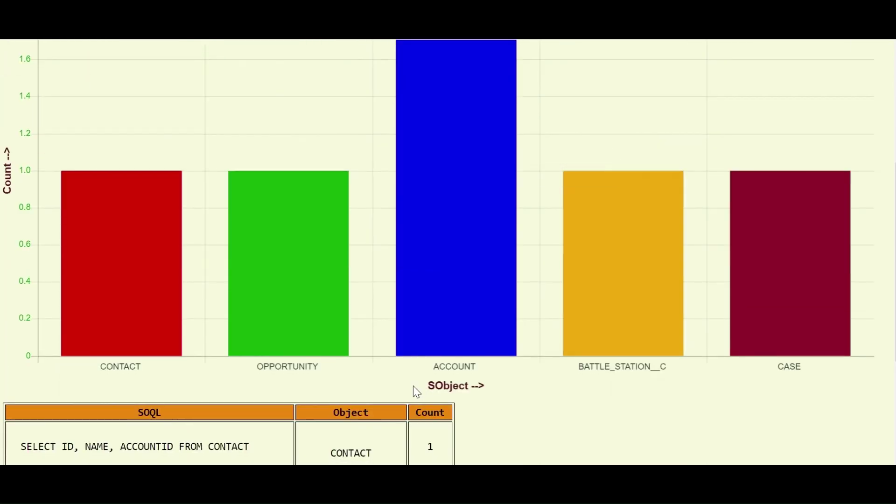
{"action": "scroll", "coordinate": [11, 294], "scroll_direction": "up", "scroll_amount": 3}
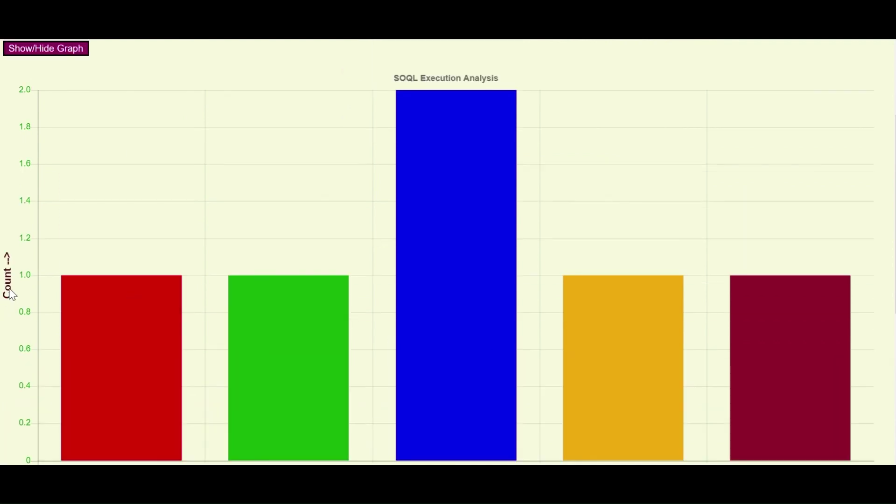
{"action": "scroll", "coordinate": [12, 294], "scroll_direction": "up", "scroll_amount": 1}
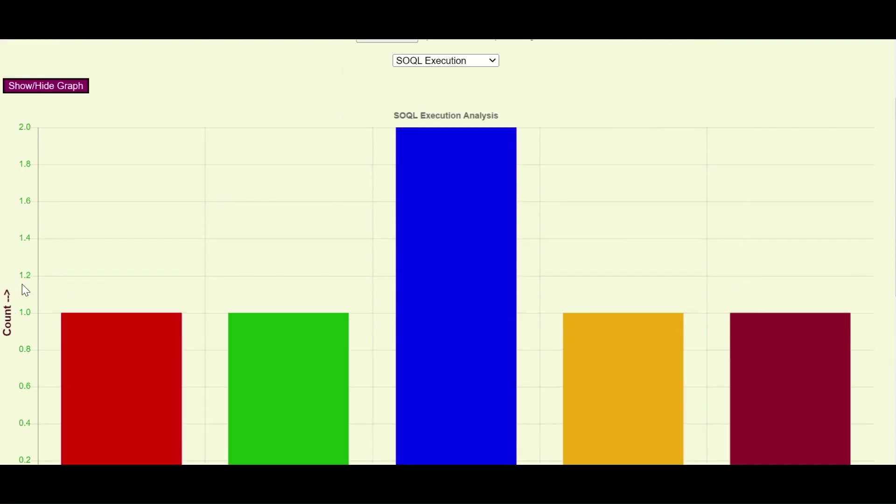
Examine the query count on the graph's bars for CONTACT, OPPORTUNITY, ACCOUNT, BATTLE_STATION__C and CASE
{"action": "scroll", "coordinate": [373, 318], "scroll_direction": "down", "scroll_amount": 3}
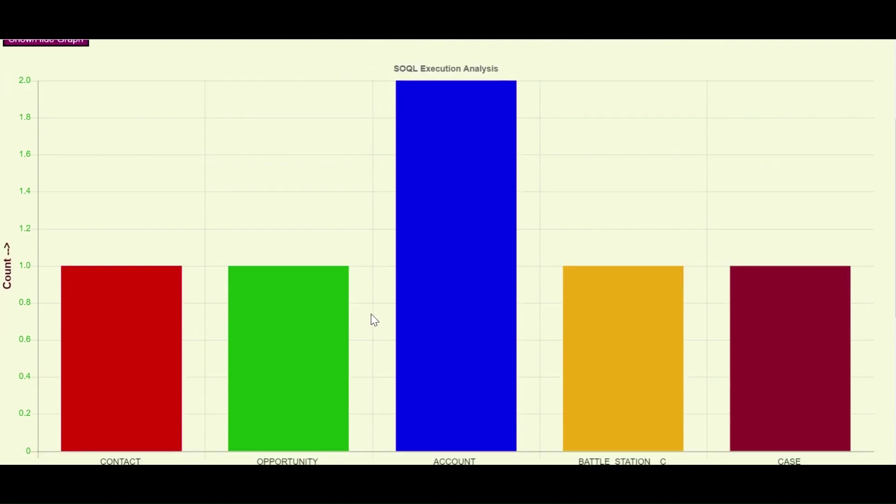
{"action": "mouse_move", "coordinate": [134, 285]}
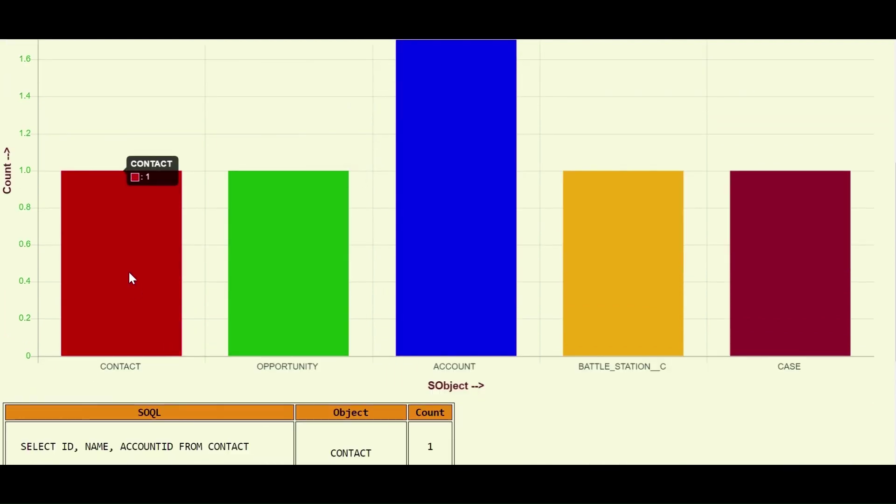
{"action": "mouse_move", "coordinate": [303, 307]}
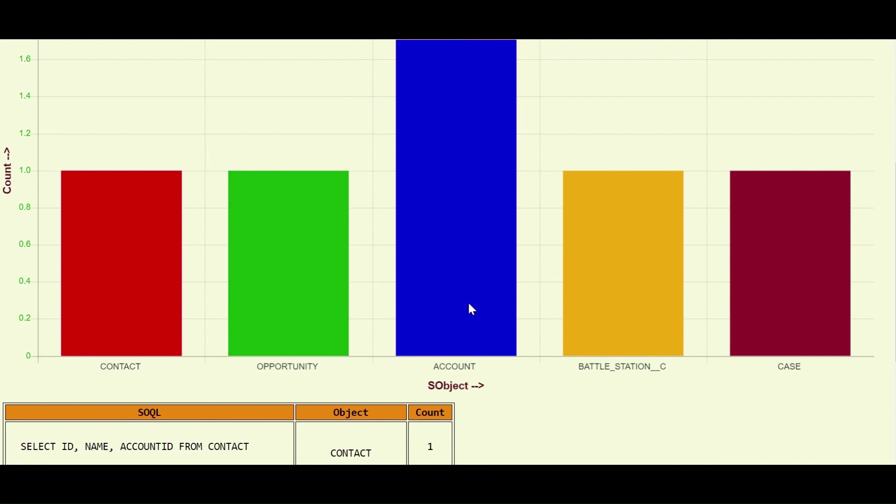
{"action": "scroll", "coordinate": [468, 305], "scroll_direction": "up", "scroll_amount": 2}
{"action": "mouse_move", "coordinate": [468, 305]}
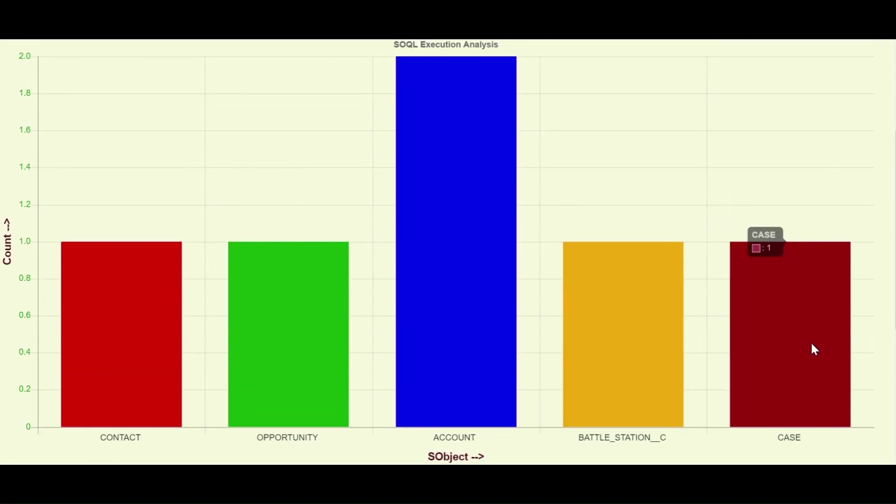
{"action": "scroll", "coordinate": [747, 360], "scroll_direction": "down", "scroll_amount": 2}
{"action": "scroll", "coordinate": [729, 362], "scroll_direction": "down", "scroll_amount": 4}
{"action": "scroll", "coordinate": [718, 346], "scroll_direction": "up", "scroll_amount": 5}
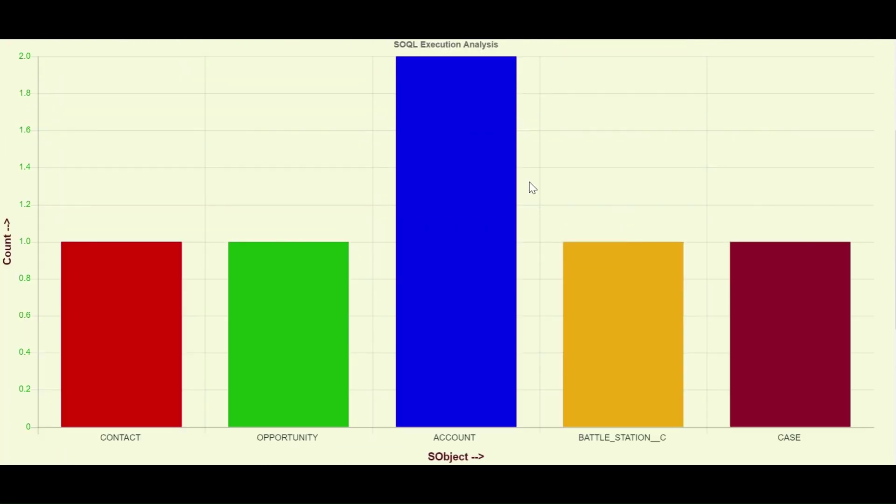
{"action": "mouse_move", "coordinate": [652, 360]}
Examine the ACCOUNT row in the SOQL table, matching its object and execution count with the query text
{"action": "scroll", "coordinate": [614, 344], "scroll_direction": "down", "scroll_amount": 6}
{"action": "double_click", "coordinate": [354, 340]}
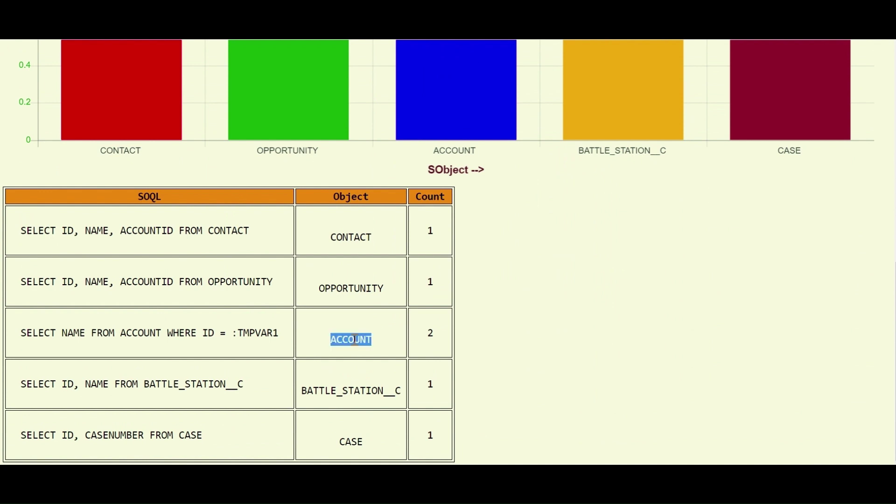
{"action": "left_click_drag", "start_coordinate": [436, 340], "coordinate": [423, 339]}
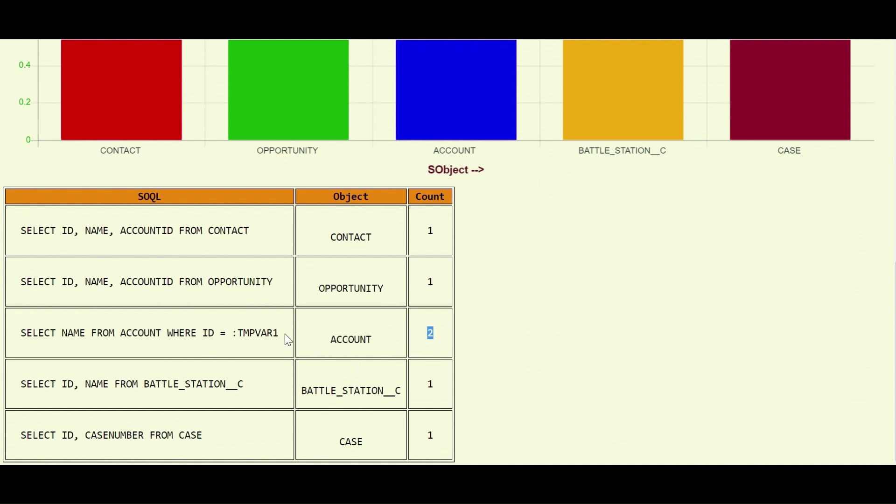
{"action": "left_click_drag", "start_coordinate": [283, 338], "coordinate": [21, 342]}
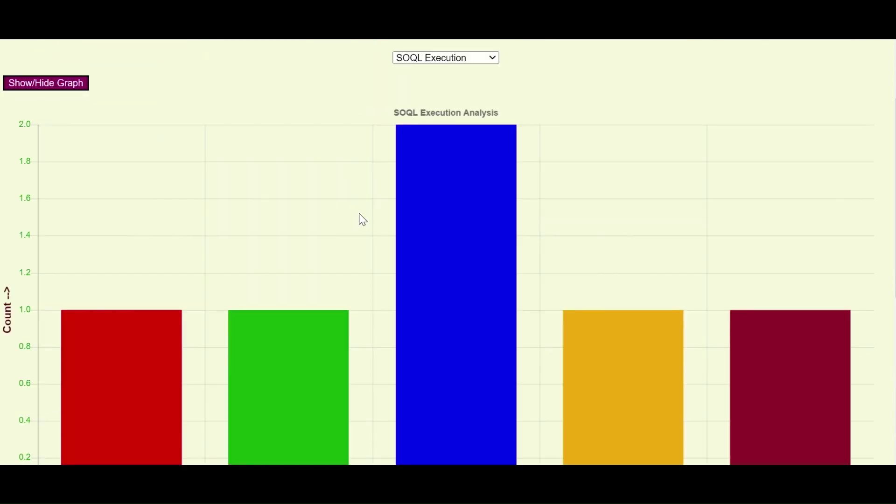